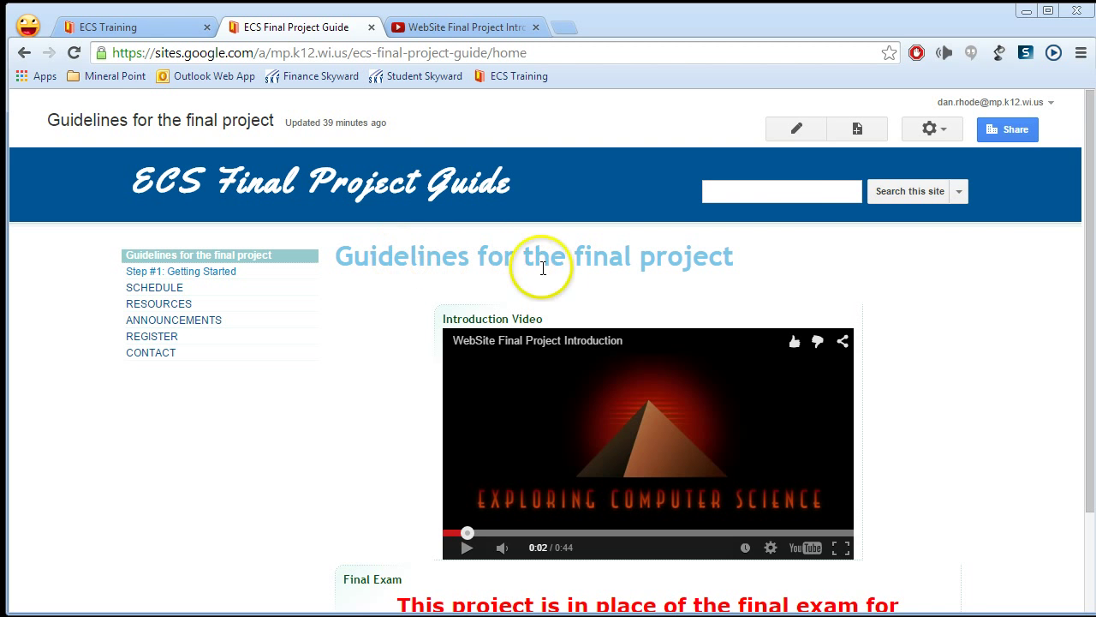
Look over the final project guidelines page from the introduction video down to the final exam notice
{"action": "left_click_drag", "start_coordinate": [1086, 225], "coordinate": [1087, 252]}
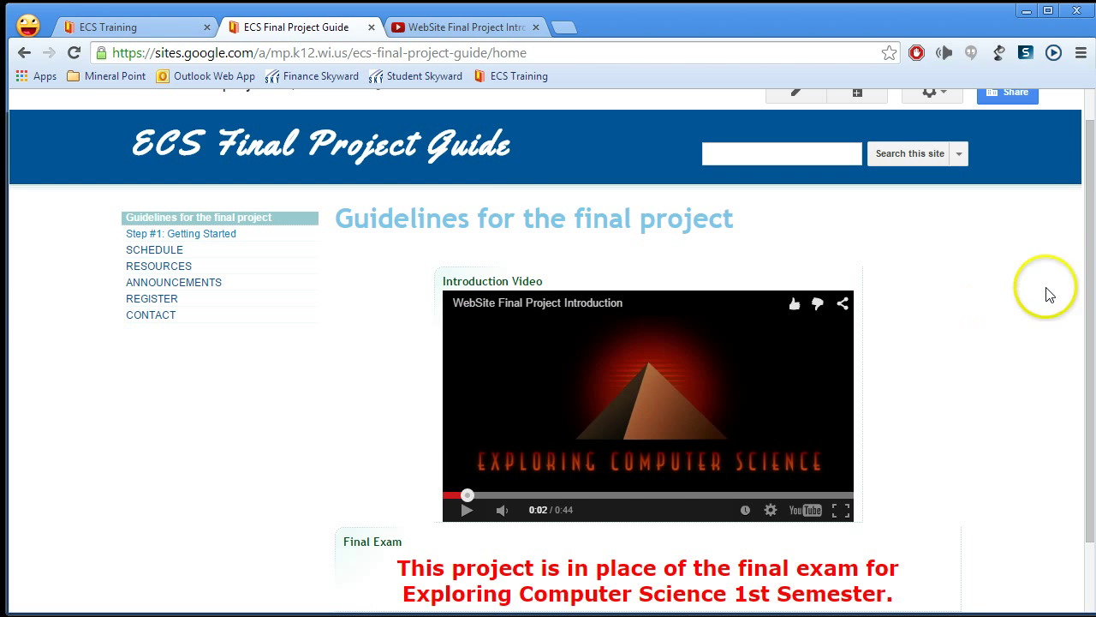
{"action": "left_click_drag", "start_coordinate": [1092, 262], "coordinate": [1087, 372]}
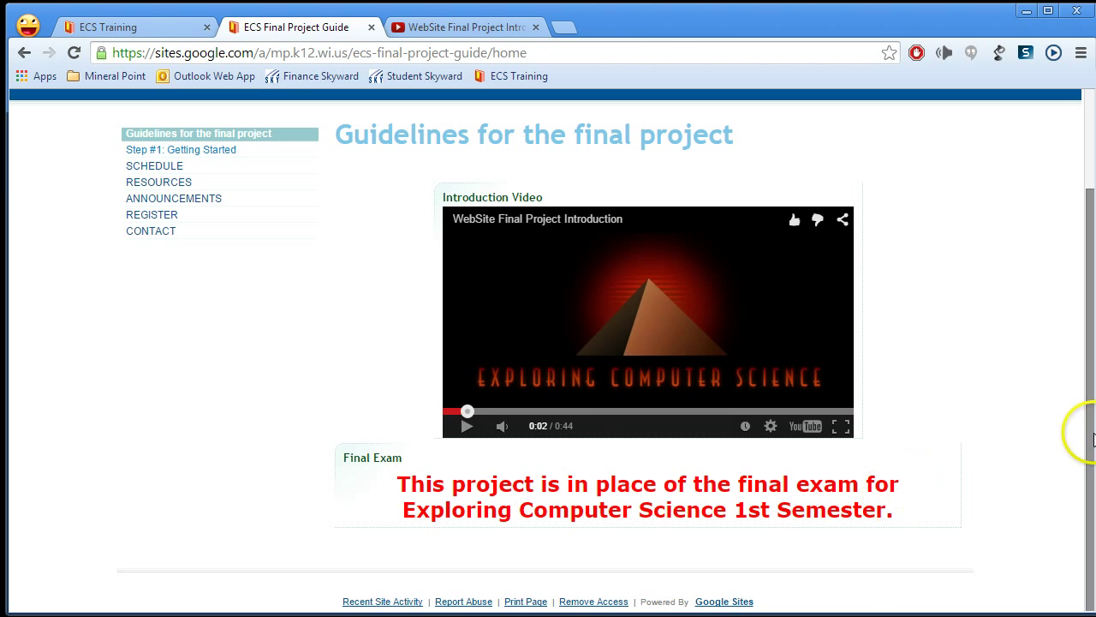
{"action": "left_click_drag", "start_coordinate": [1077, 435], "coordinate": [1077, 304]}
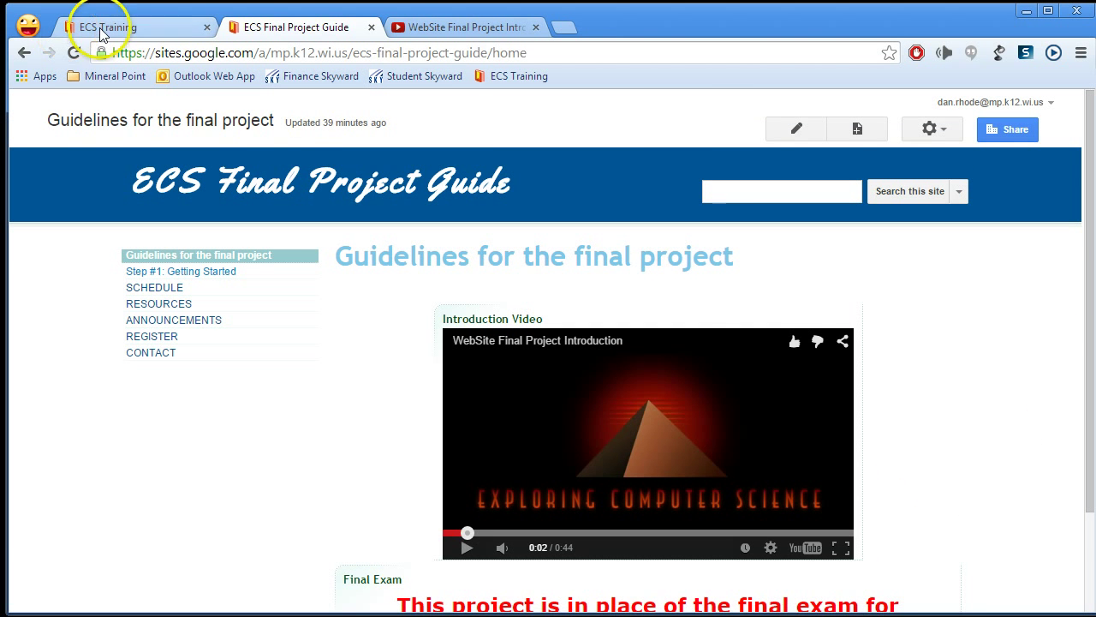
Examine the ECS Training home page from the welcome text down to its subpage links, attachments and comments area
{"action": "left_click", "coordinate": [132, 29]}
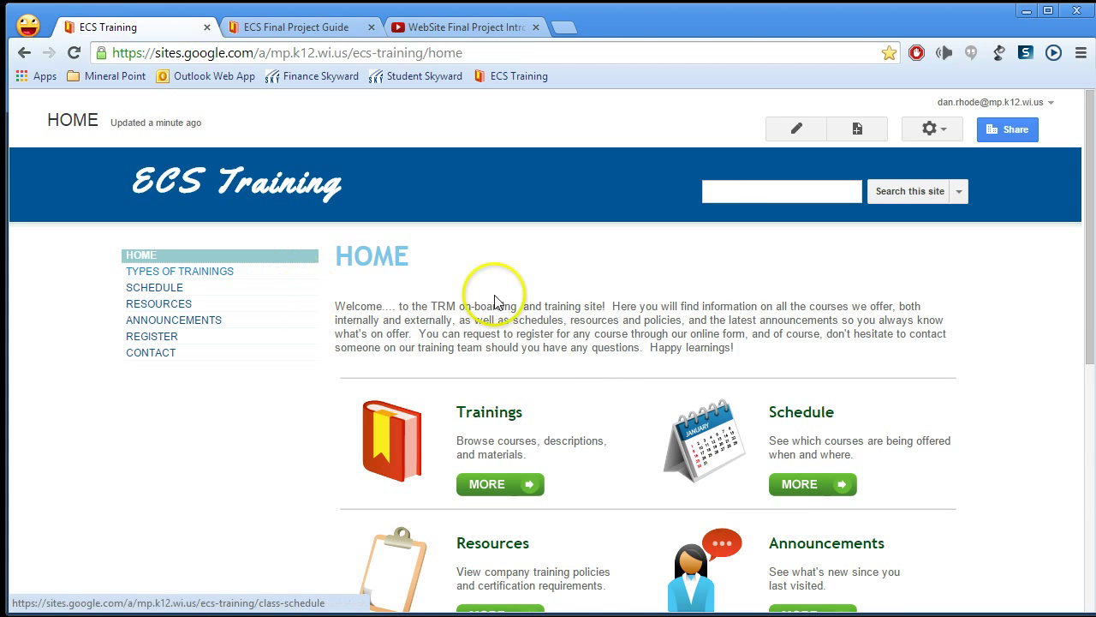
{"action": "left_click_drag", "start_coordinate": [1093, 289], "coordinate": [1093, 299]}
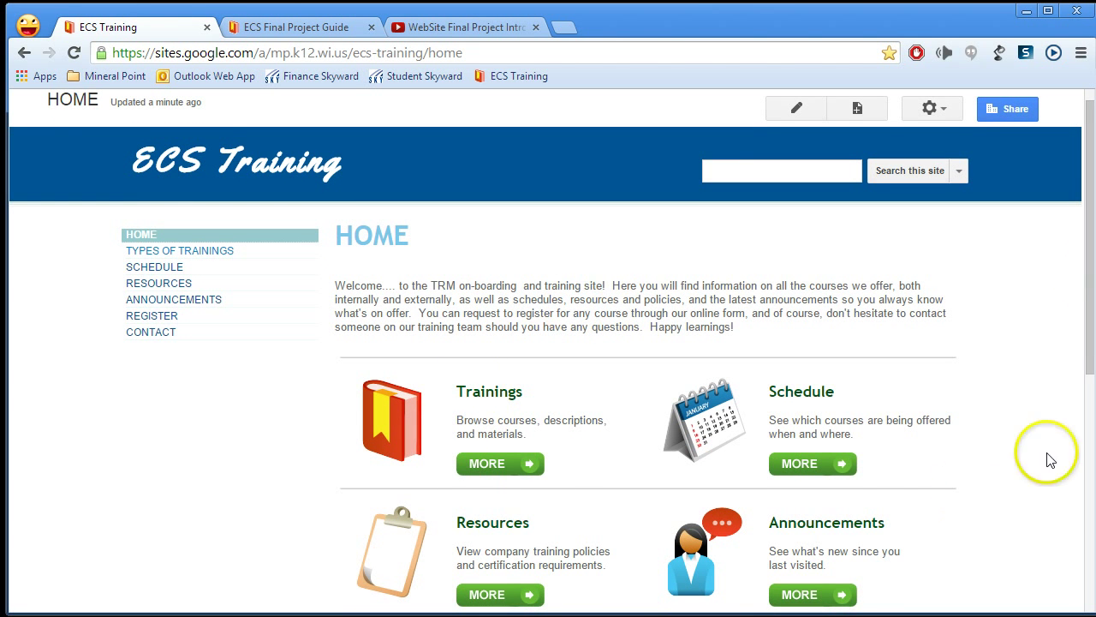
{"action": "left_click_drag", "start_coordinate": [1091, 368], "coordinate": [1073, 599]}
{"action": "key", "text": "Home"}
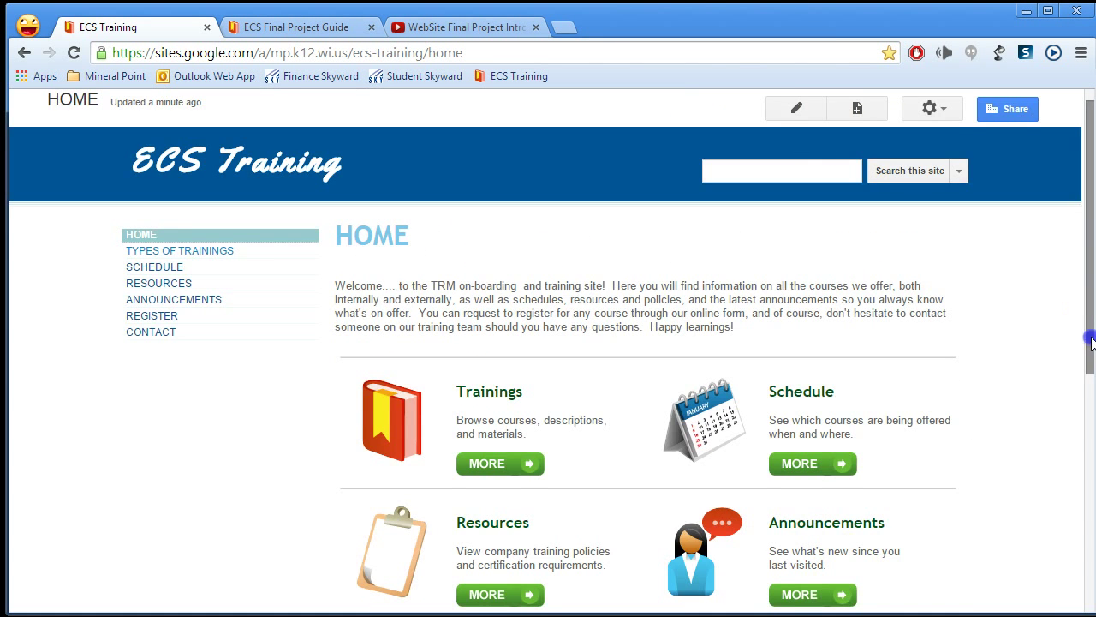
{"action": "left_click_drag", "start_coordinate": [1084, 348], "coordinate": [1089, 579]}
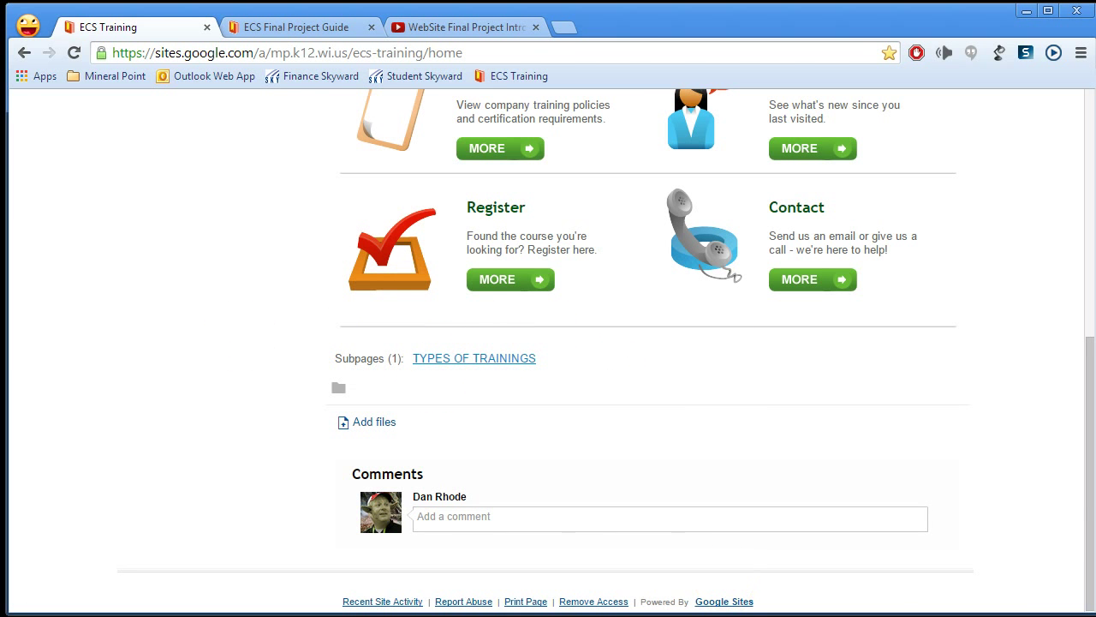
{"action": "left_click_drag", "start_coordinate": [1089, 582], "coordinate": [1087, 309]}
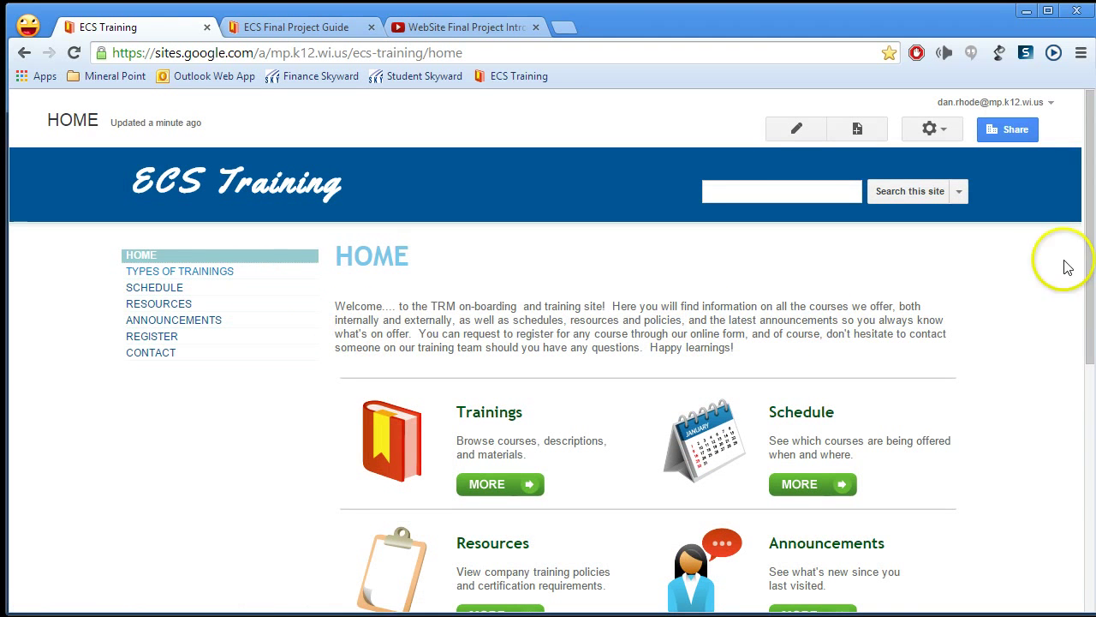
{"action": "left_click_drag", "start_coordinate": [1091, 268], "coordinate": [1070, 519]}
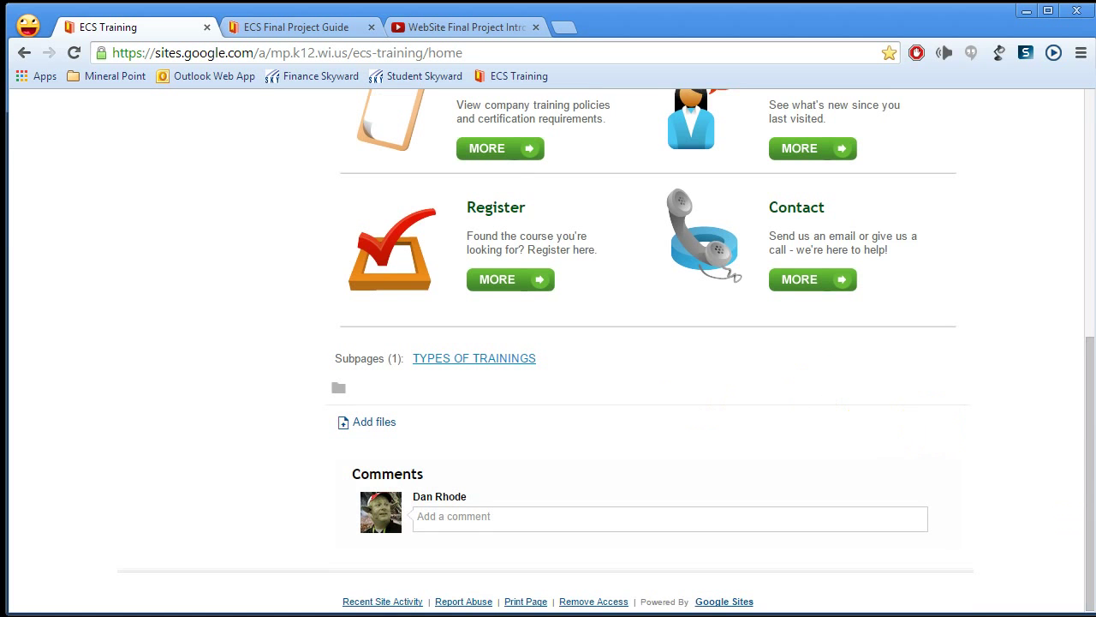
{"action": "left_click_drag", "start_coordinate": [1089, 441], "coordinate": [1084, 167]}
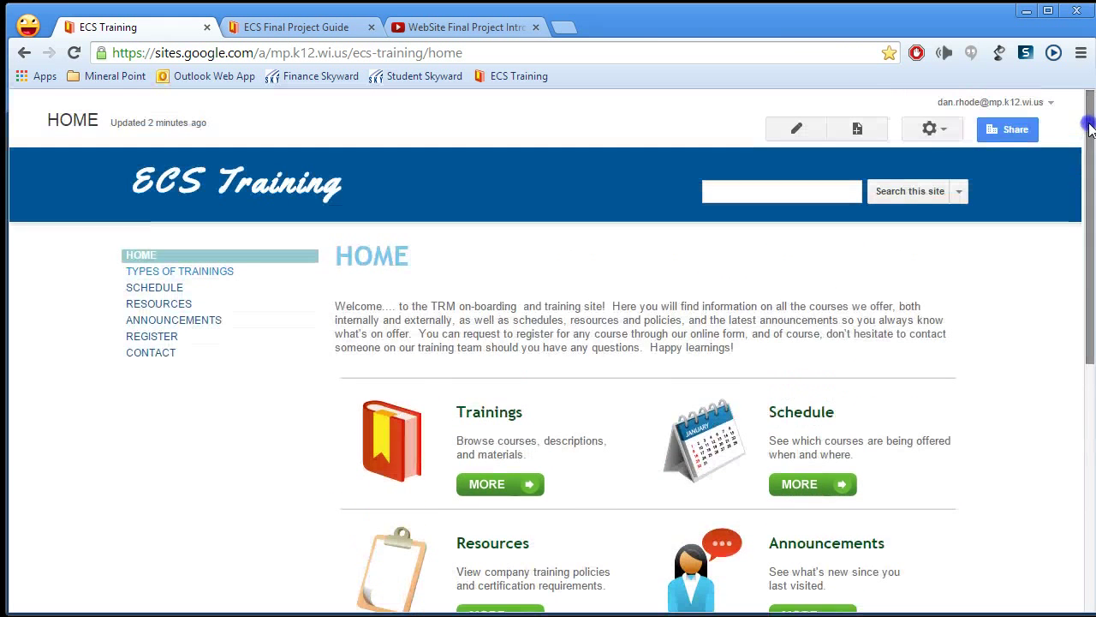
Turn off sub-page links, attachments and comments in the ECS Training home page's settings and save them
{"action": "left_click", "coordinate": [931, 127]}
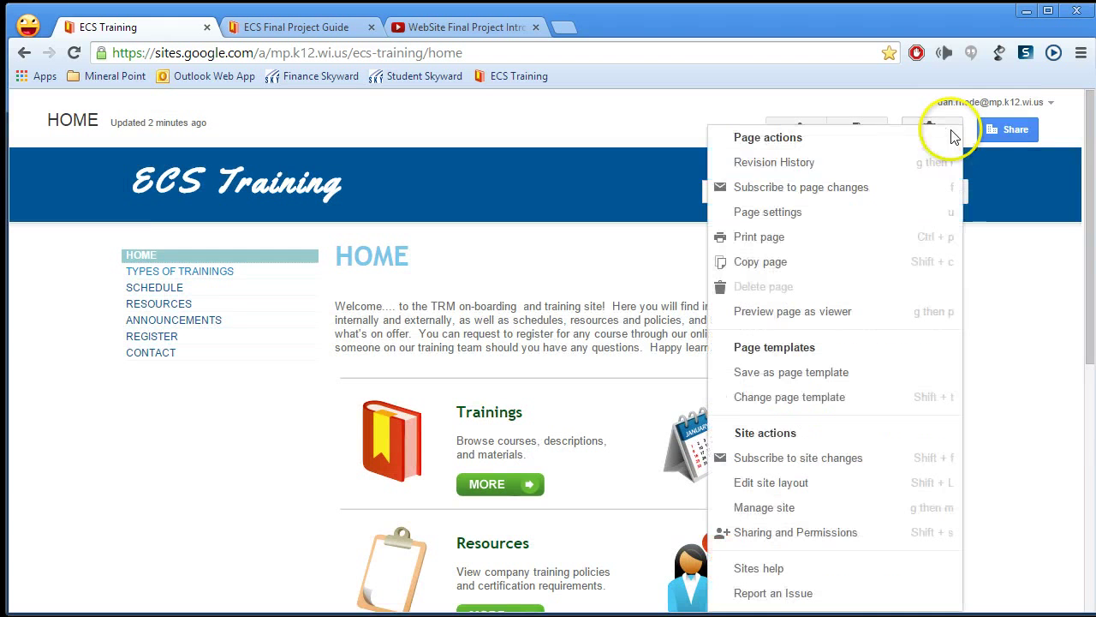
{"action": "left_click", "coordinate": [880, 218]}
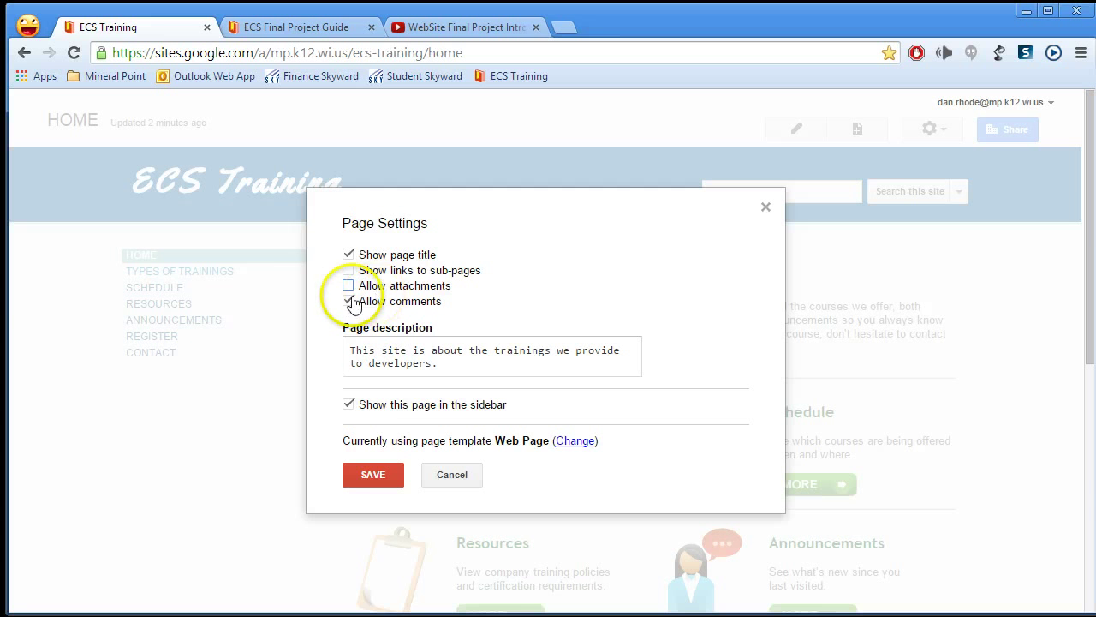
{"action": "left_click", "coordinate": [349, 302]}
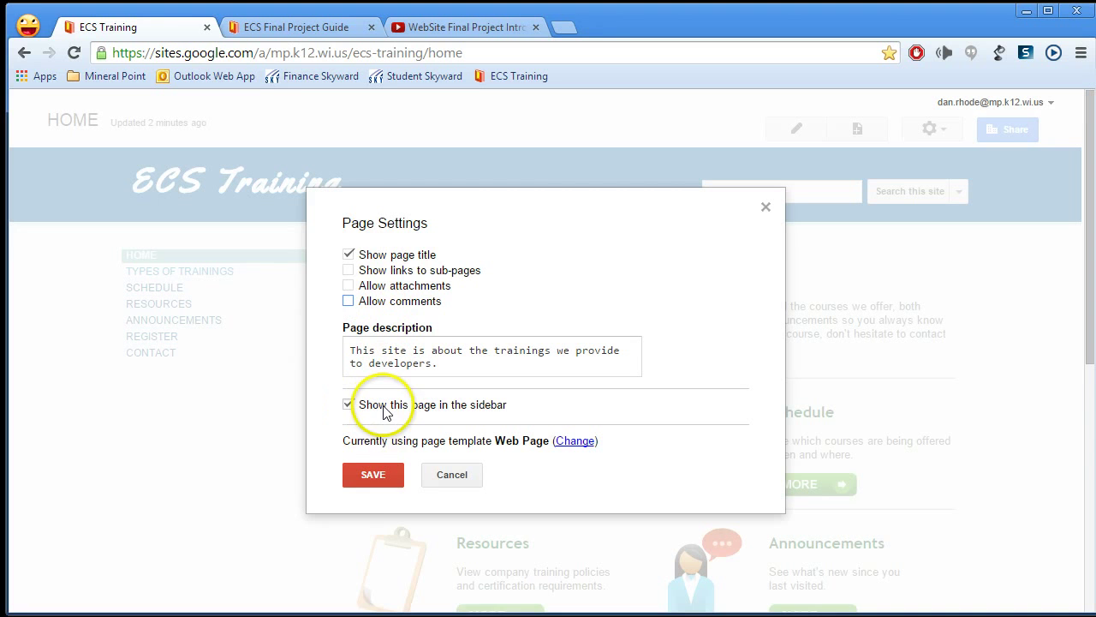
{"action": "left_click", "coordinate": [373, 475]}
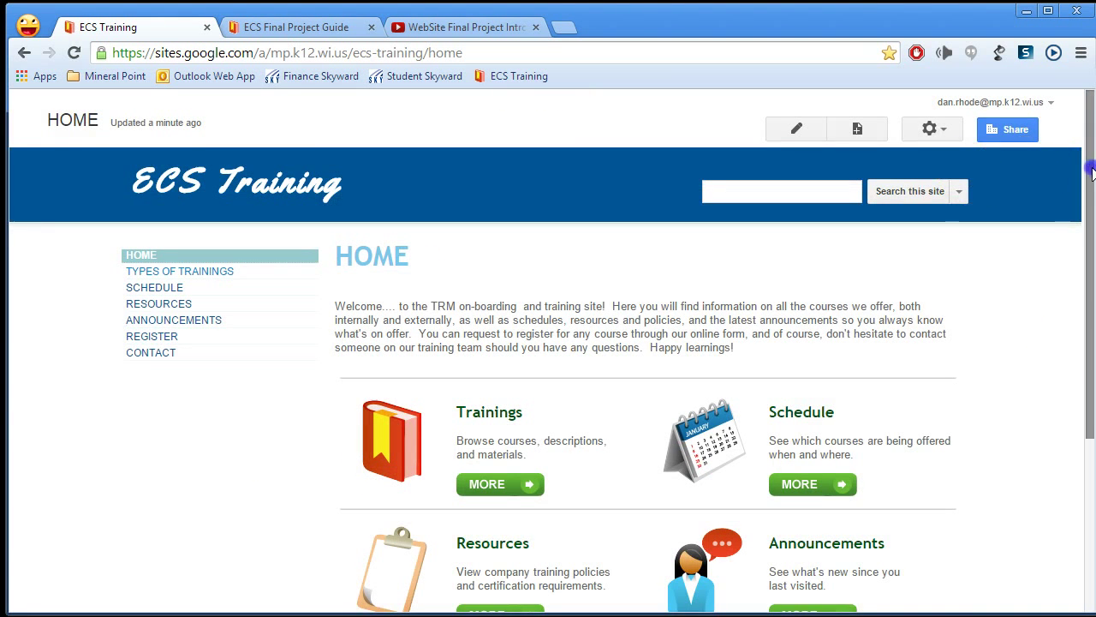
Check the end of the ECS Training home page below Register and Contact, and compare the page with the final project guide
{"action": "left_click_drag", "start_coordinate": [1093, 171], "coordinate": [1060, 476]}
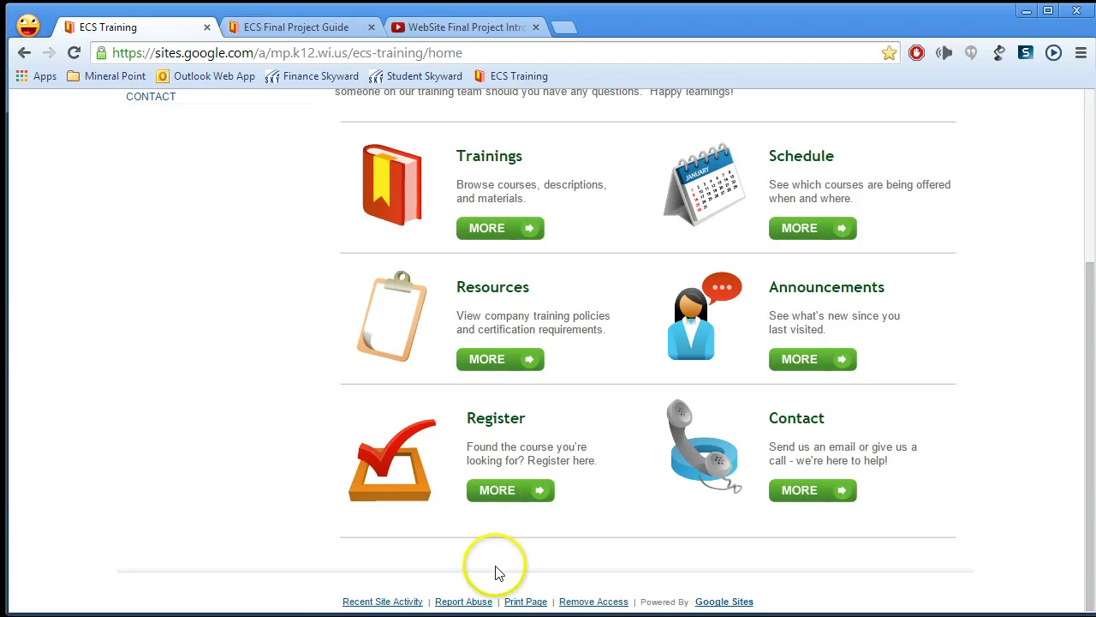
{"action": "left_click_drag", "start_coordinate": [317, 590], "coordinate": [677, 594]}
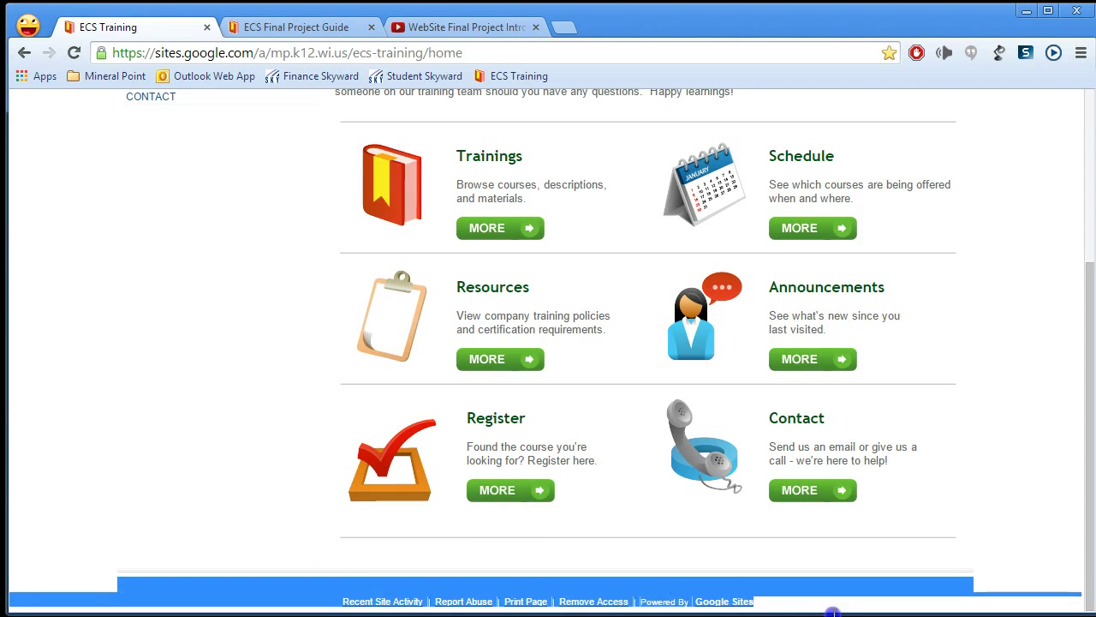
{"action": "left_click_drag", "start_coordinate": [833, 607], "coordinate": [382, 582]}
{"action": "left_click", "coordinate": [1076, 558]}
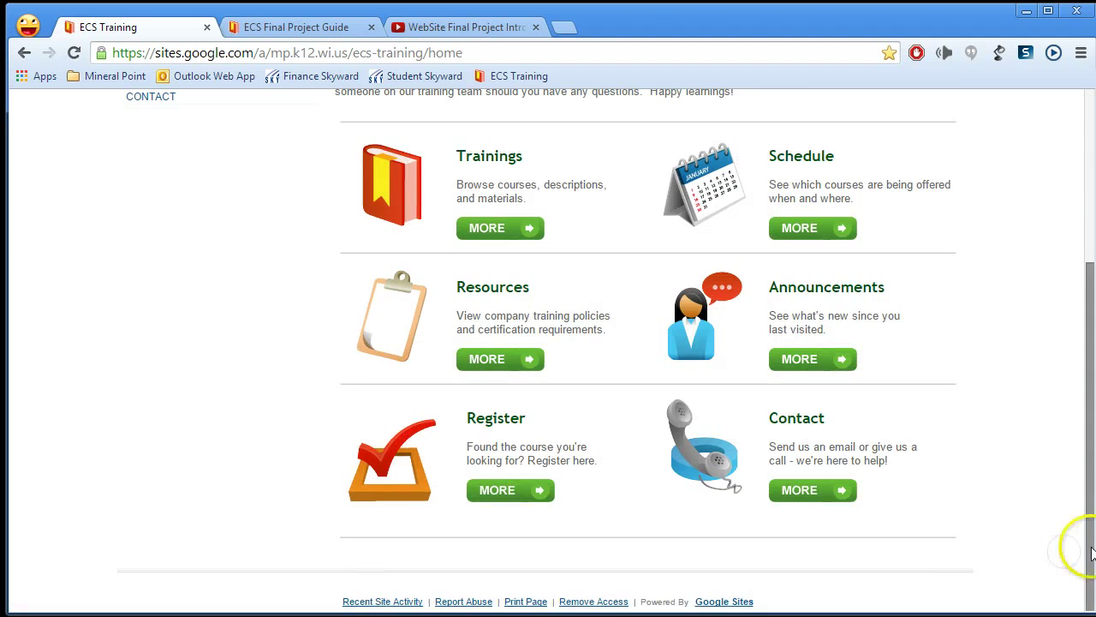
{"action": "left_click_drag", "start_coordinate": [1093, 552], "coordinate": [1090, 373]}
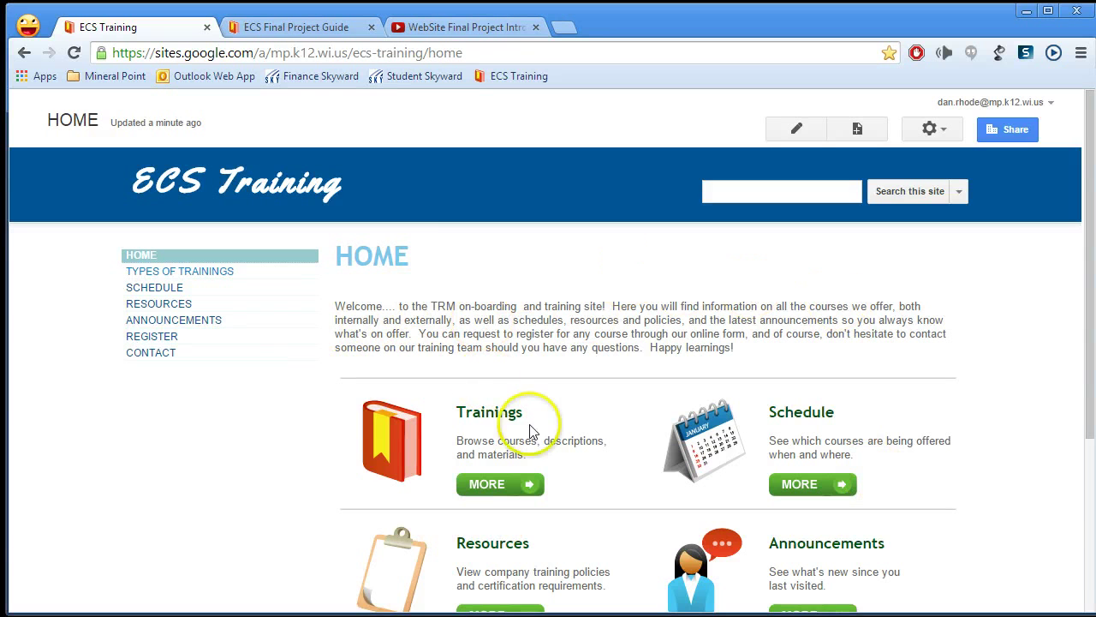
{"action": "left_click", "coordinate": [300, 28]}
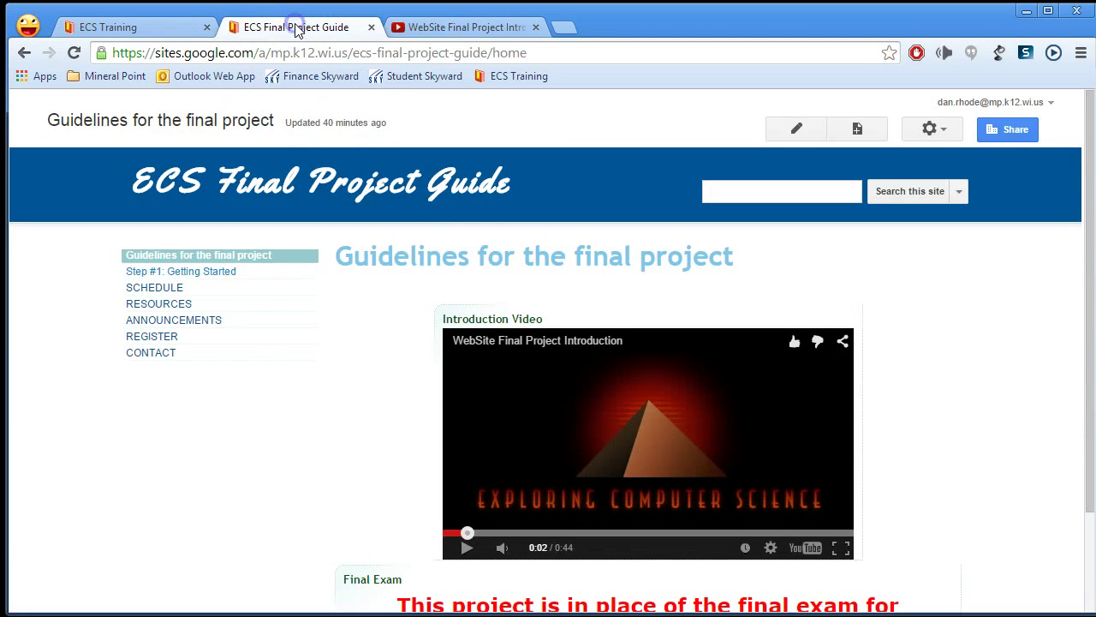
Return to the ECS Training home page, open it for editing and look through its editable content
{"action": "left_click", "coordinate": [165, 26]}
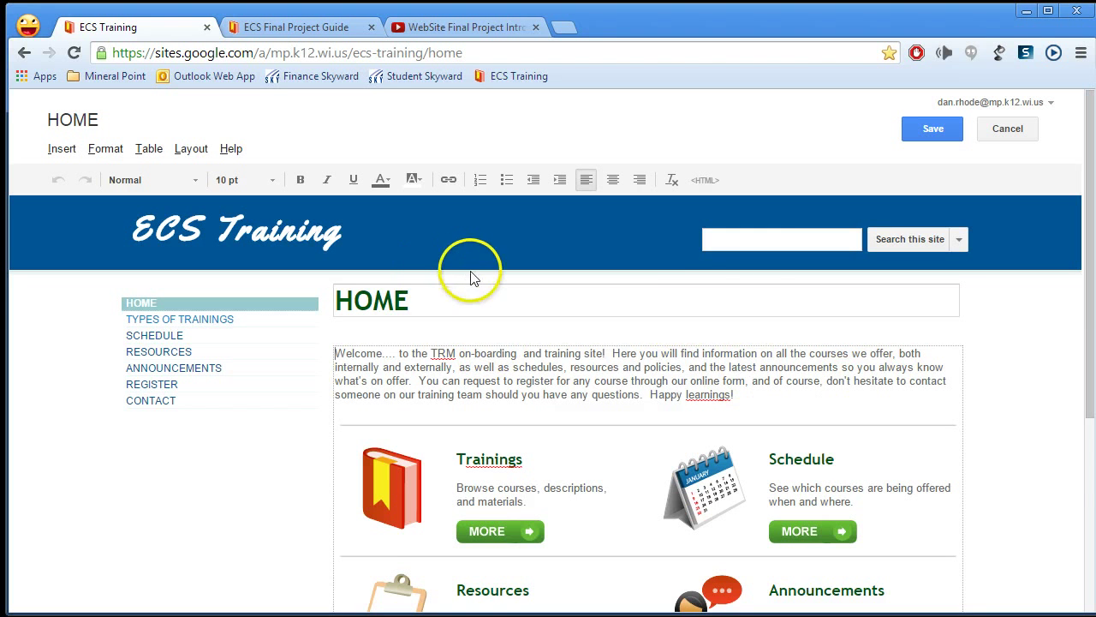
{"action": "left_click_drag", "start_coordinate": [1083, 347], "coordinate": [1083, 511]}
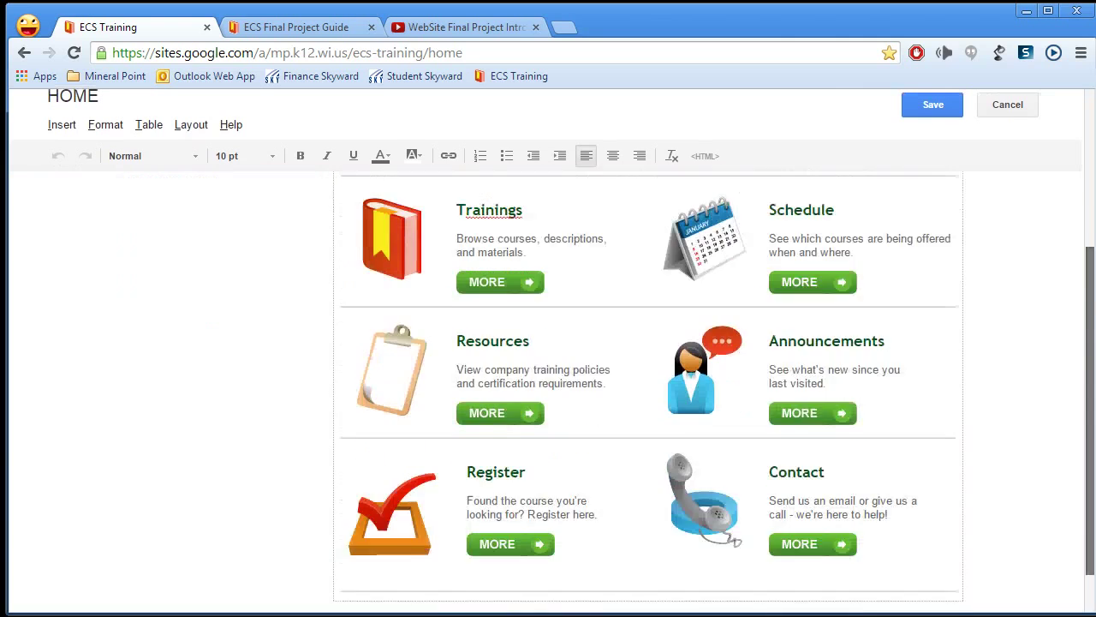
{"action": "scroll", "coordinate": [649, 386], "scroll_direction": "up", "scroll_amount": 1}
{"action": "scroll", "coordinate": [507, 331], "scroll_direction": "up", "scroll_amount": 3}
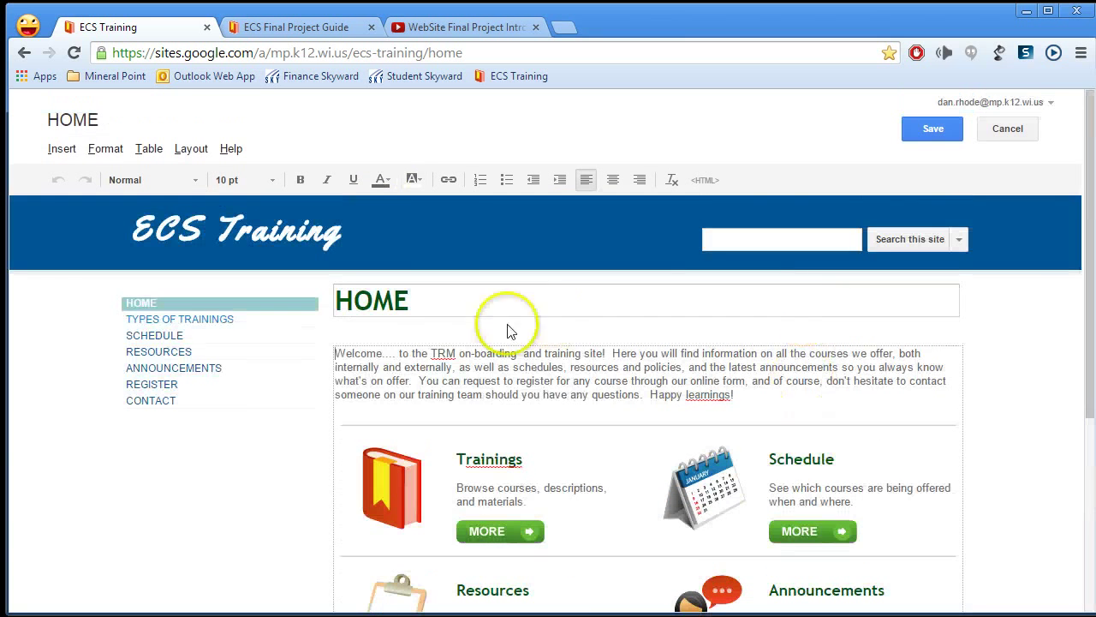
Try to change the HOME page title's text colour to blue
{"action": "left_click", "coordinate": [393, 307]}
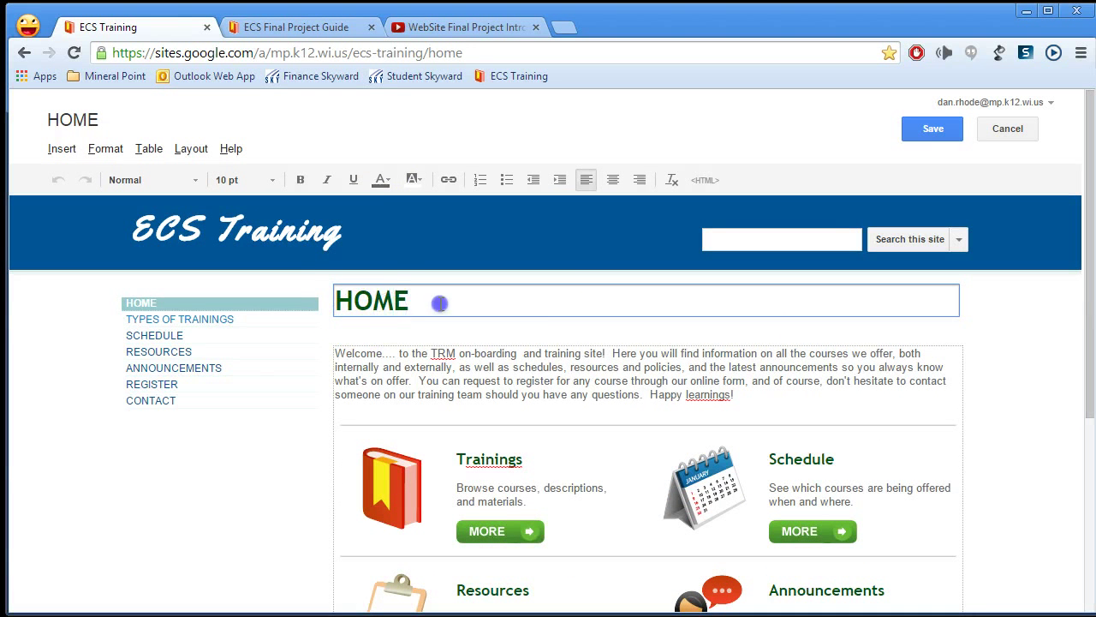
{"action": "left_click", "coordinate": [387, 181]}
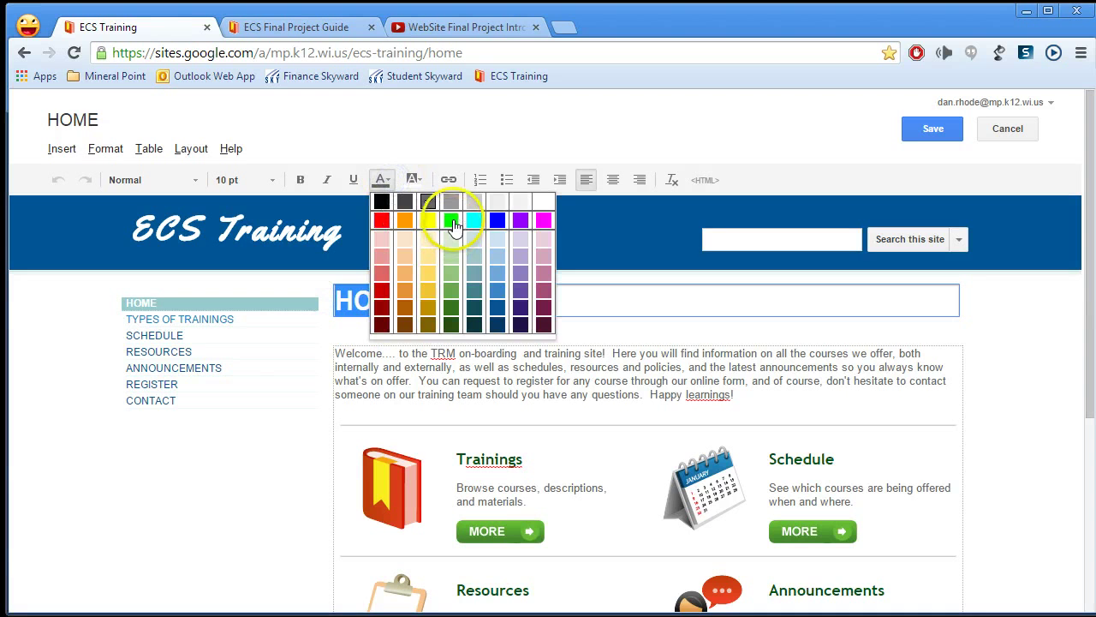
{"action": "left_click", "coordinate": [498, 223]}
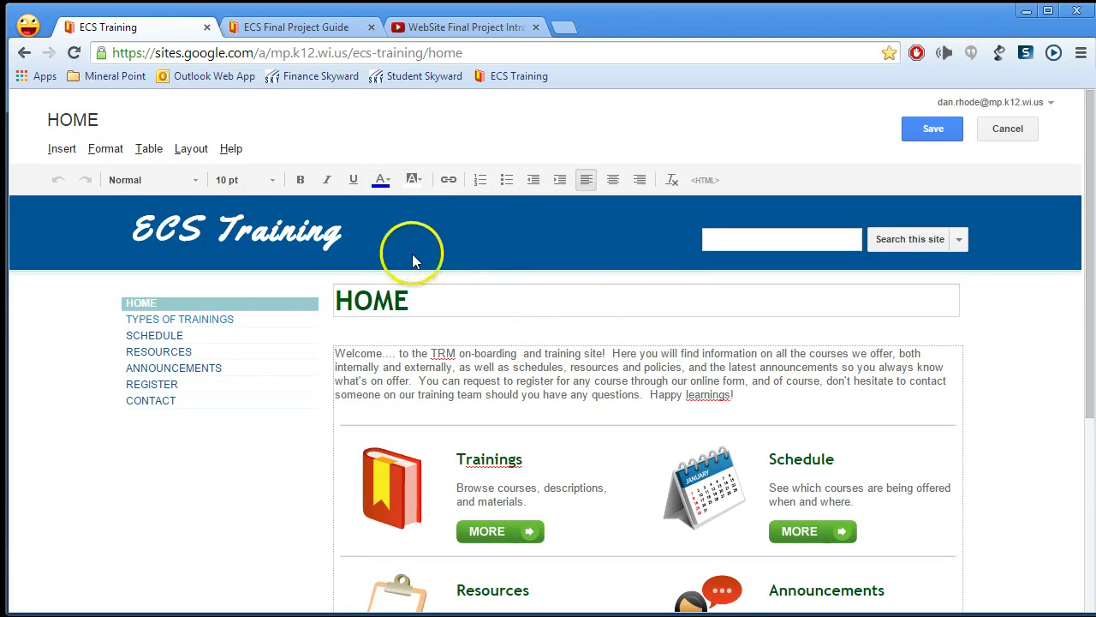
{"action": "left_click_drag", "start_coordinate": [404, 286], "coordinate": [307, 279]}
{"action": "left_click", "coordinate": [381, 190]}
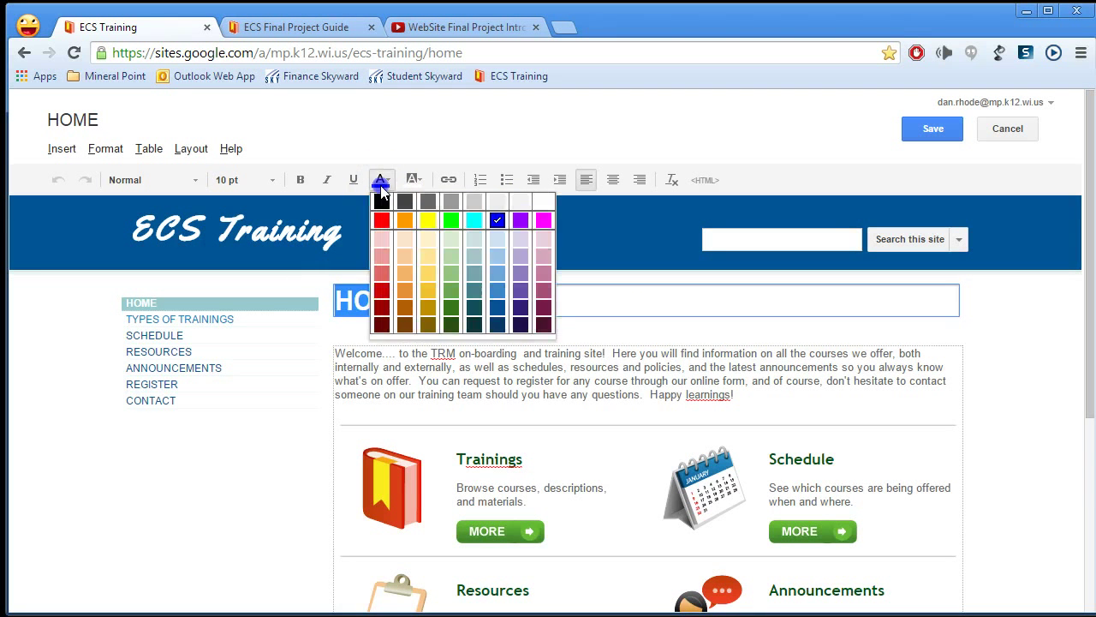
{"action": "left_click", "coordinate": [495, 222]}
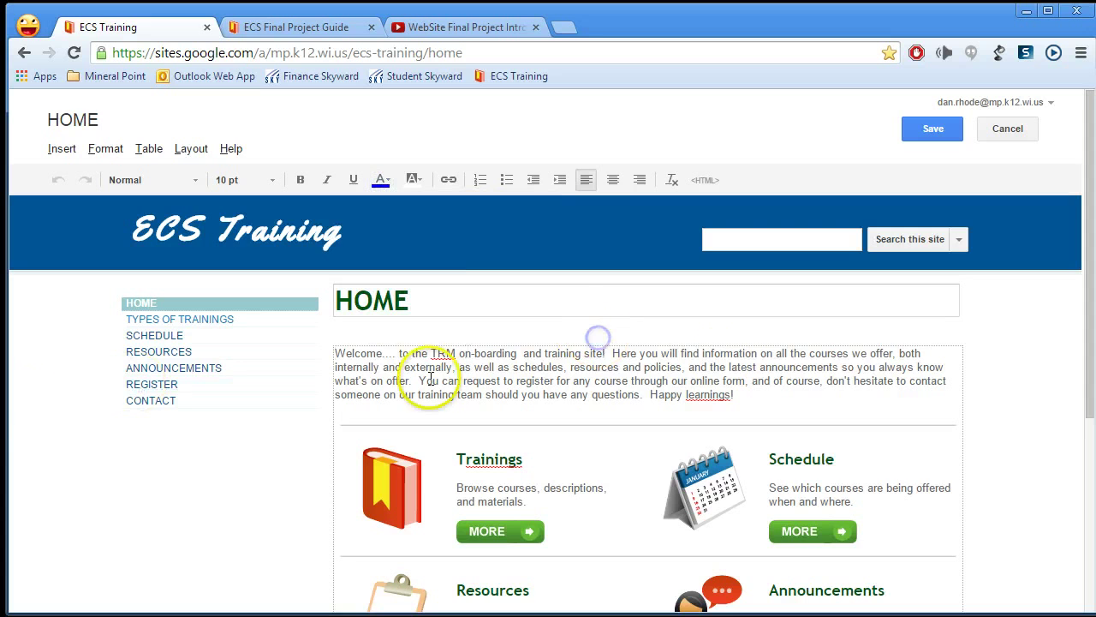
{"action": "left_click", "coordinate": [396, 300]}
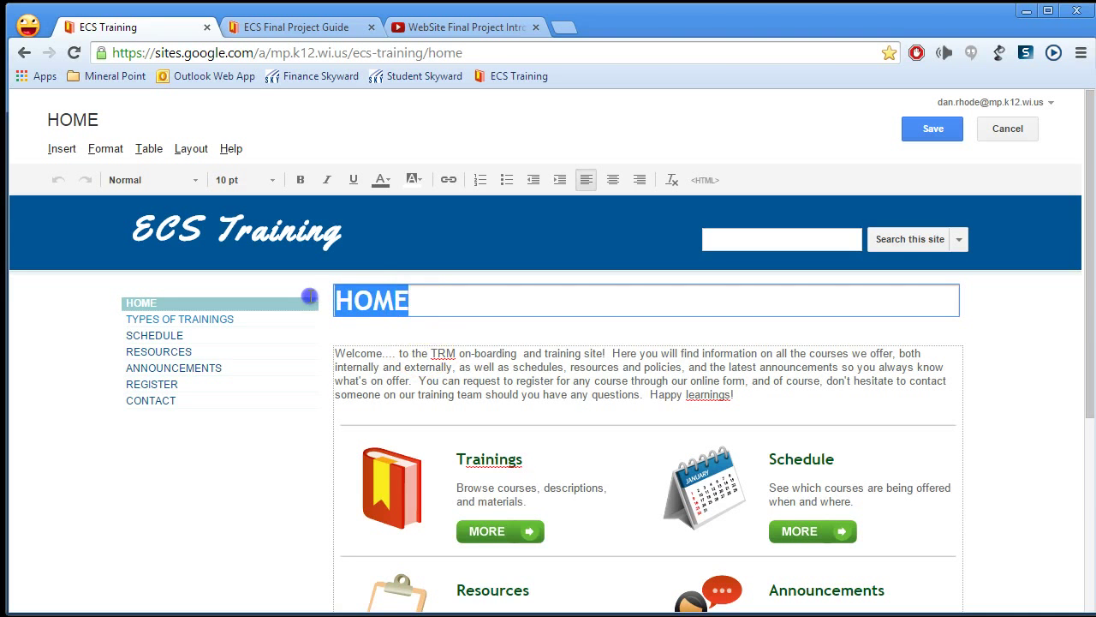
{"action": "right_click", "coordinate": [381, 302]}
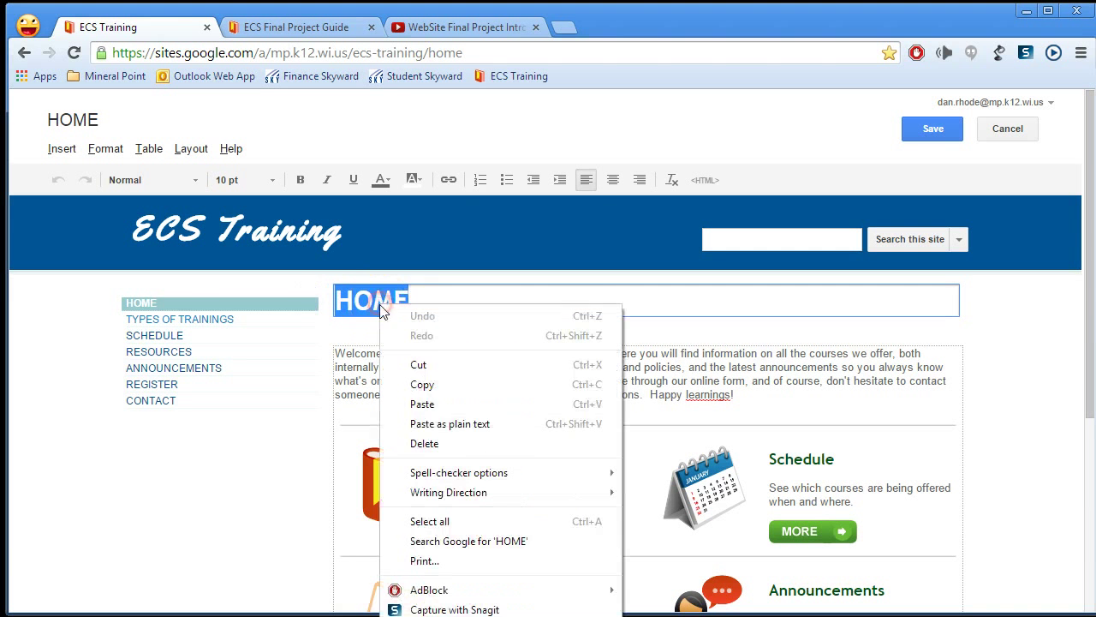
{"action": "left_click", "coordinate": [381, 182]}
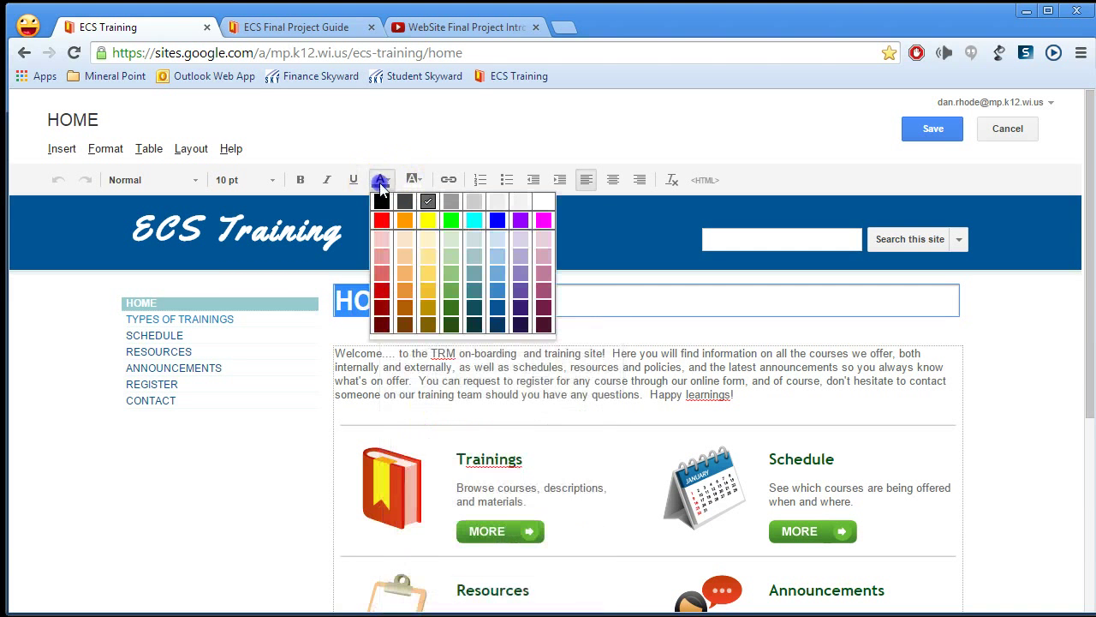
{"action": "left_click", "coordinate": [492, 222]}
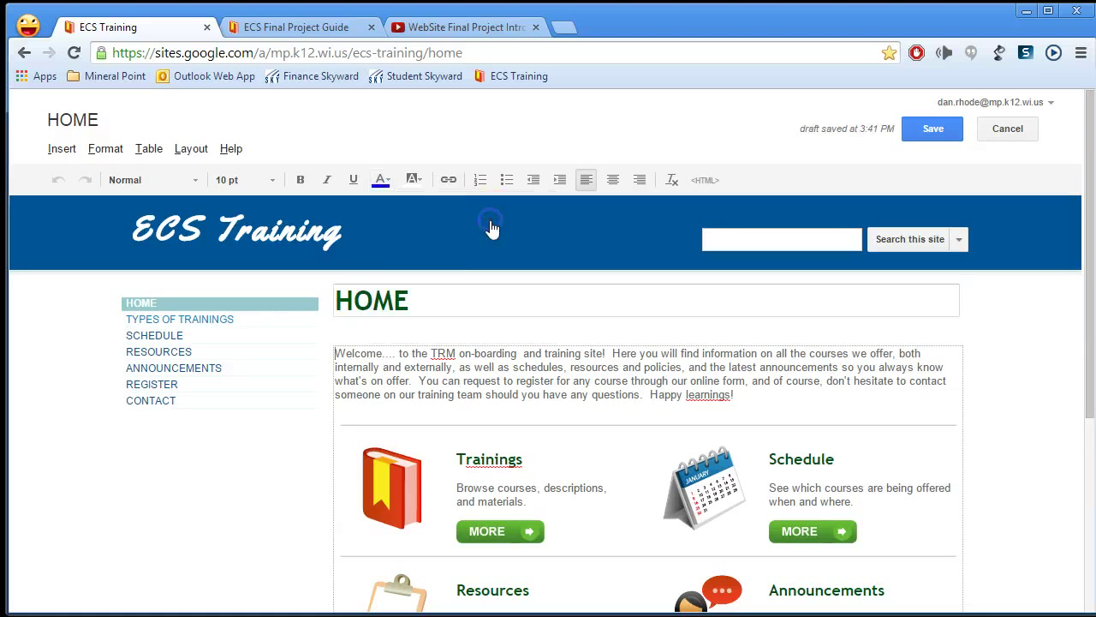
{"action": "left_click", "coordinate": [388, 302]}
{"action": "left_click", "coordinate": [390, 181]}
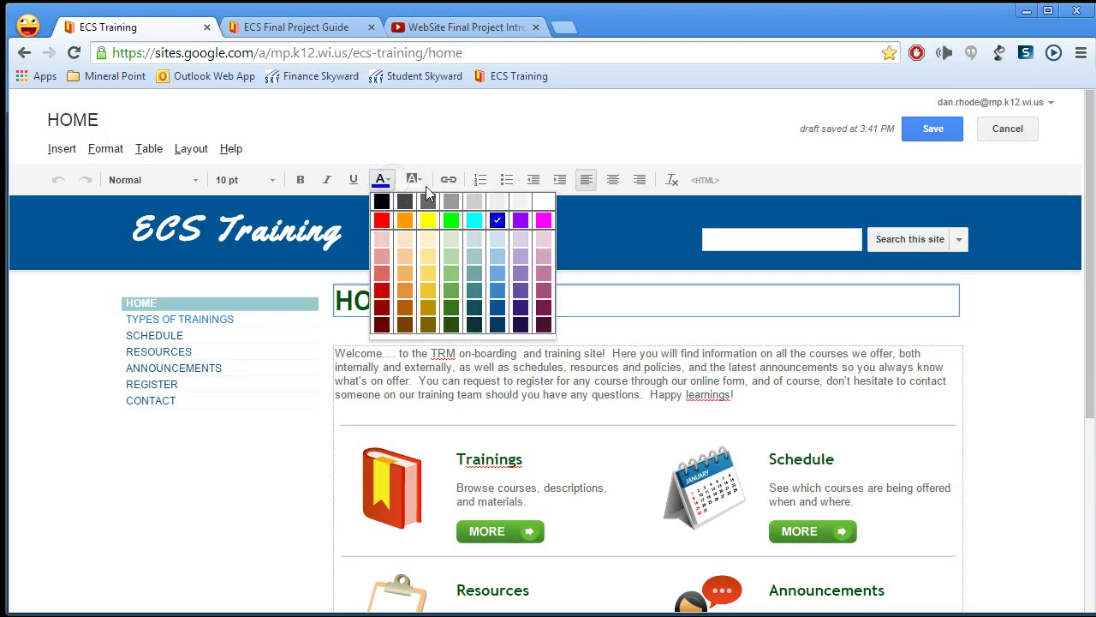
{"action": "left_click", "coordinate": [413, 180]}
Save the ECS Training home page and reopen it for editing
{"action": "left_click", "coordinate": [959, 135]}
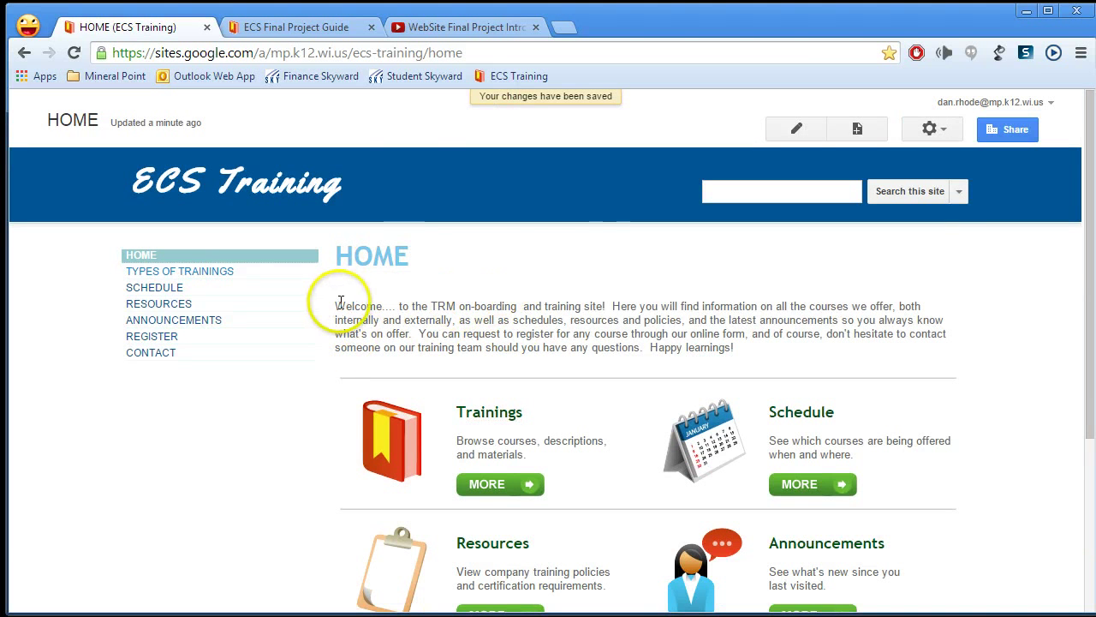
{"action": "left_click", "coordinate": [798, 125]}
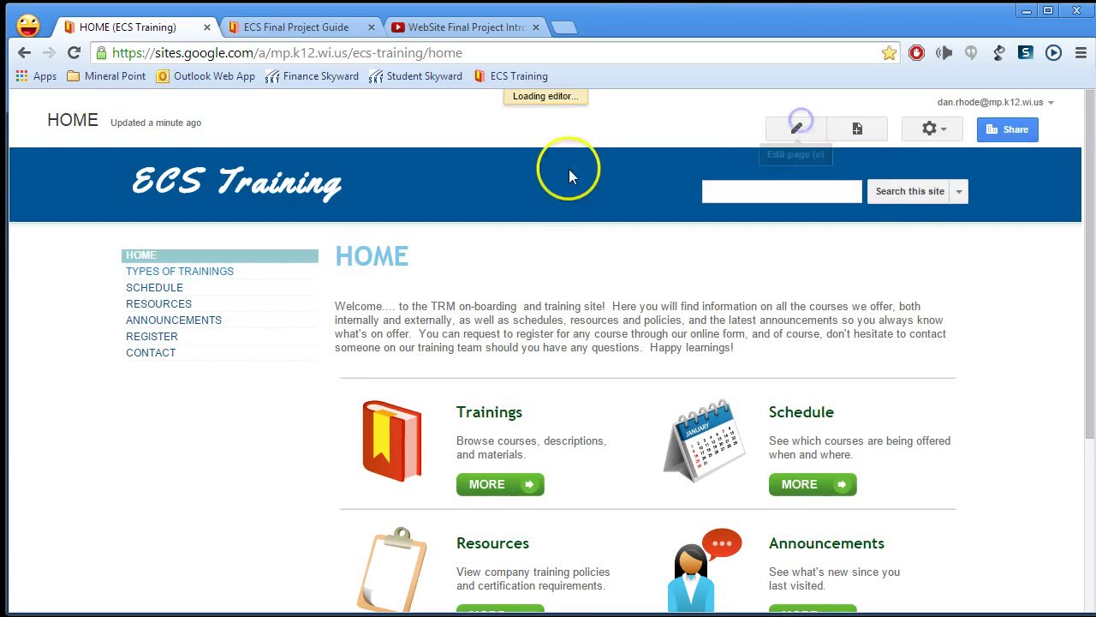
{"action": "scroll", "coordinate": [514, 265], "scroll_direction": "down", "scroll_amount": 1}
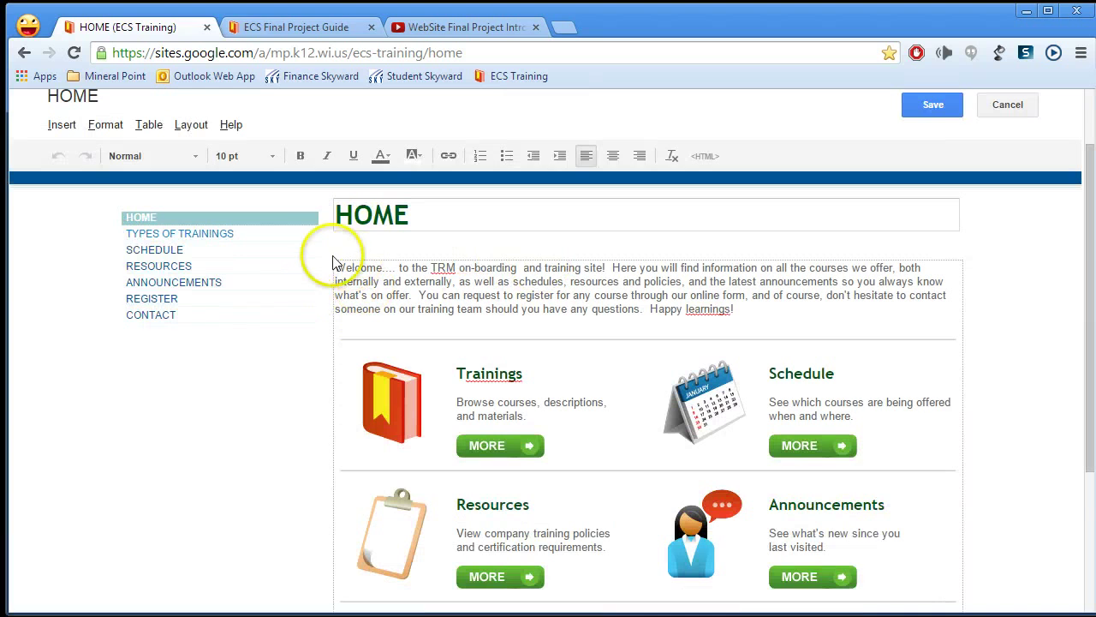
Delete all the body content below the HOME title, from the welcome text to the Register and Contact blocks
{"action": "left_click_drag", "start_coordinate": [339, 269], "coordinate": [868, 533]}
{"action": "scroll", "coordinate": [832, 544], "scroll_direction": "down", "scroll_amount": 3}
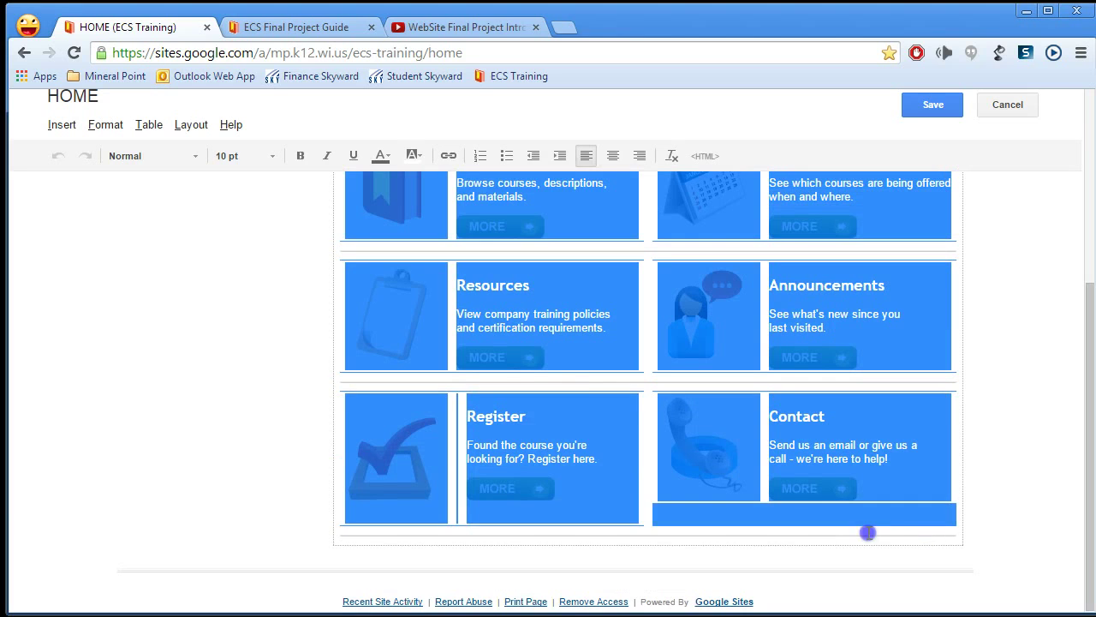
{"action": "key", "text": "Delete"}
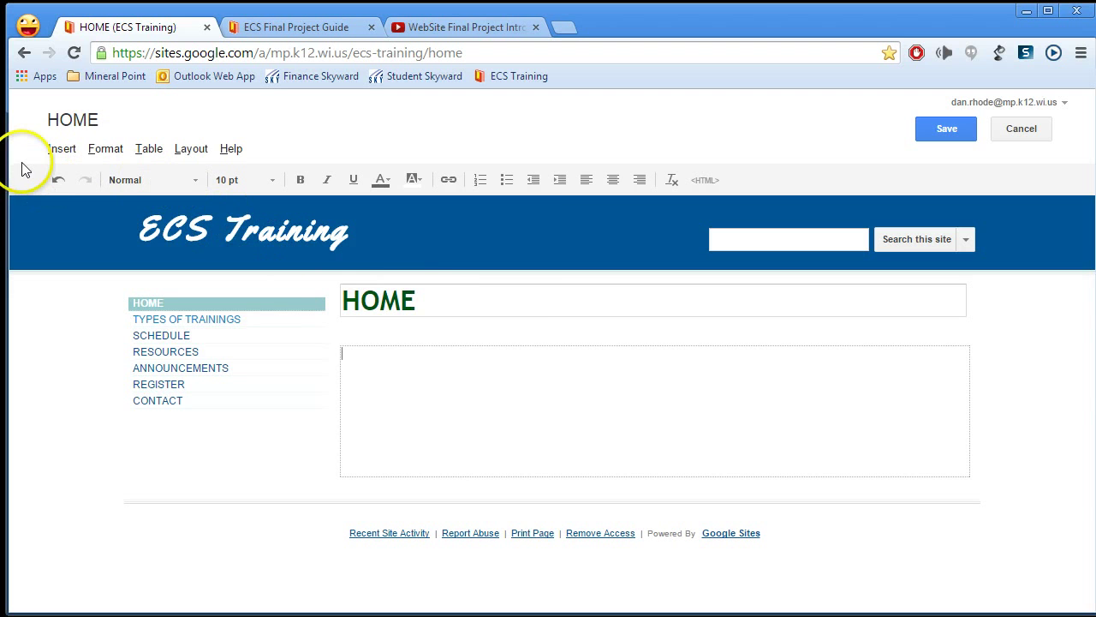
{"action": "left_click", "coordinate": [61, 151]}
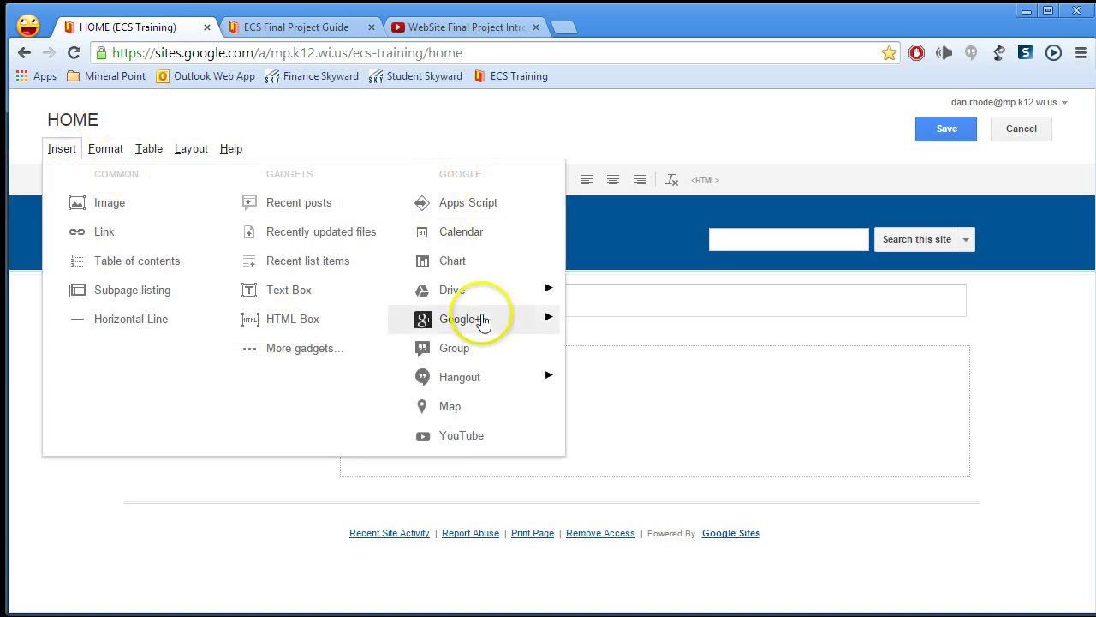
{"action": "left_click", "coordinate": [492, 439]}
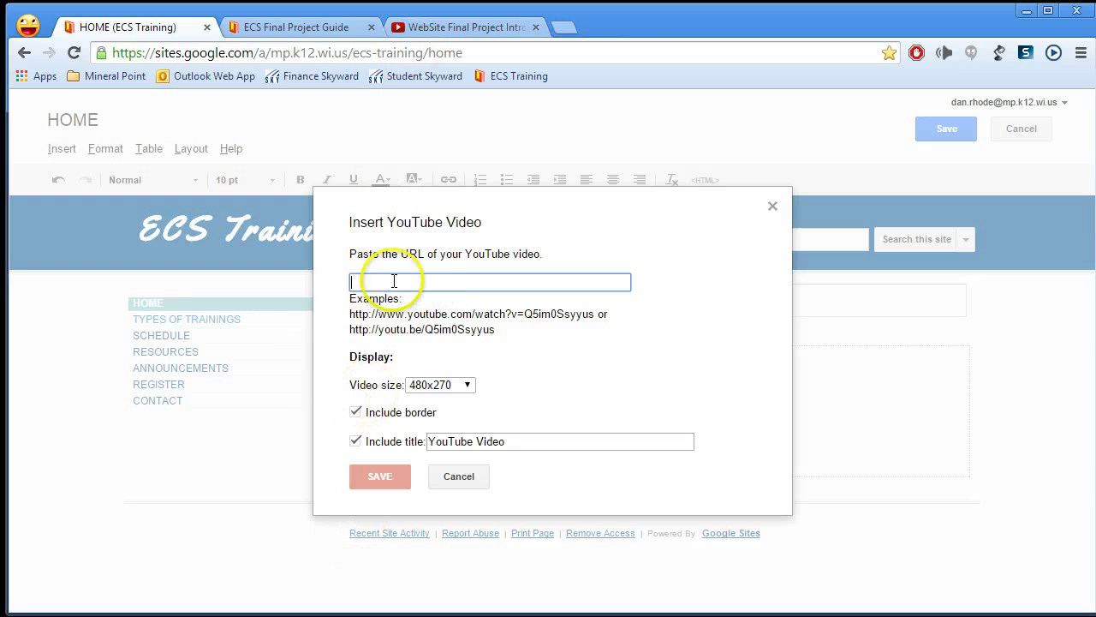
{"action": "left_click", "coordinate": [459, 28]}
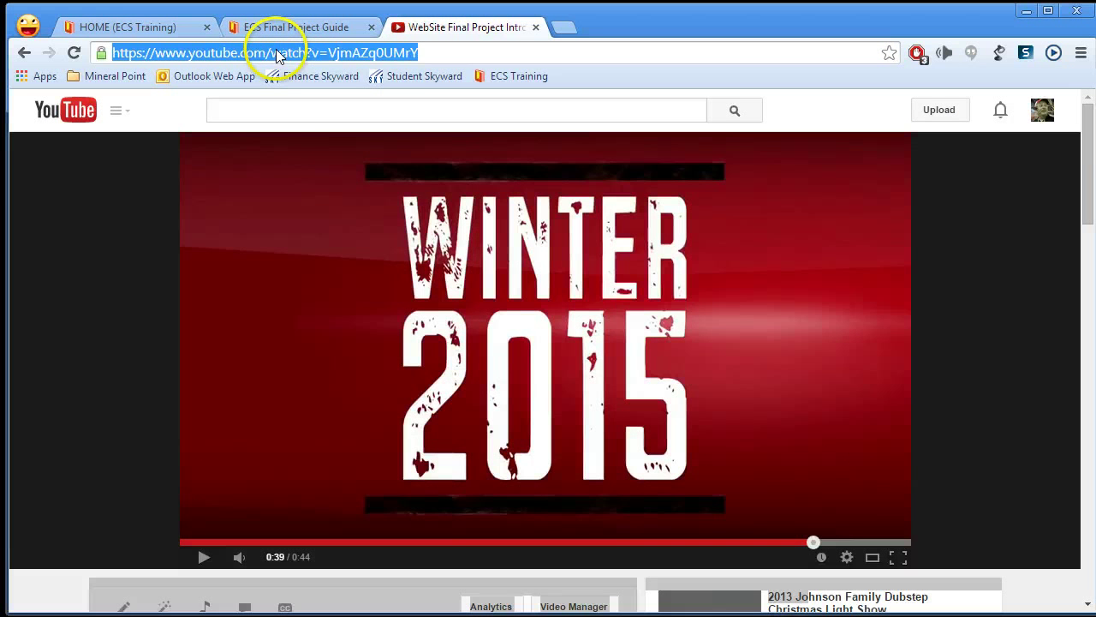
{"action": "right_click", "coordinate": [275, 60]}
{"action": "left_click", "coordinate": [321, 113]}
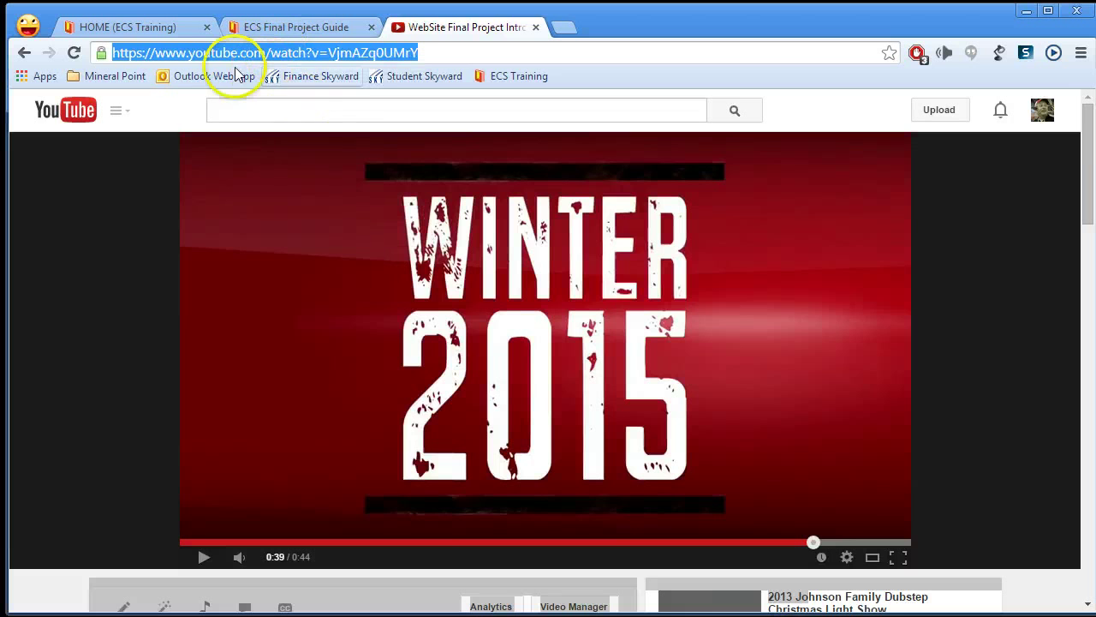
{"action": "left_click", "coordinate": [163, 29]}
{"action": "right_click", "coordinate": [378, 281]}
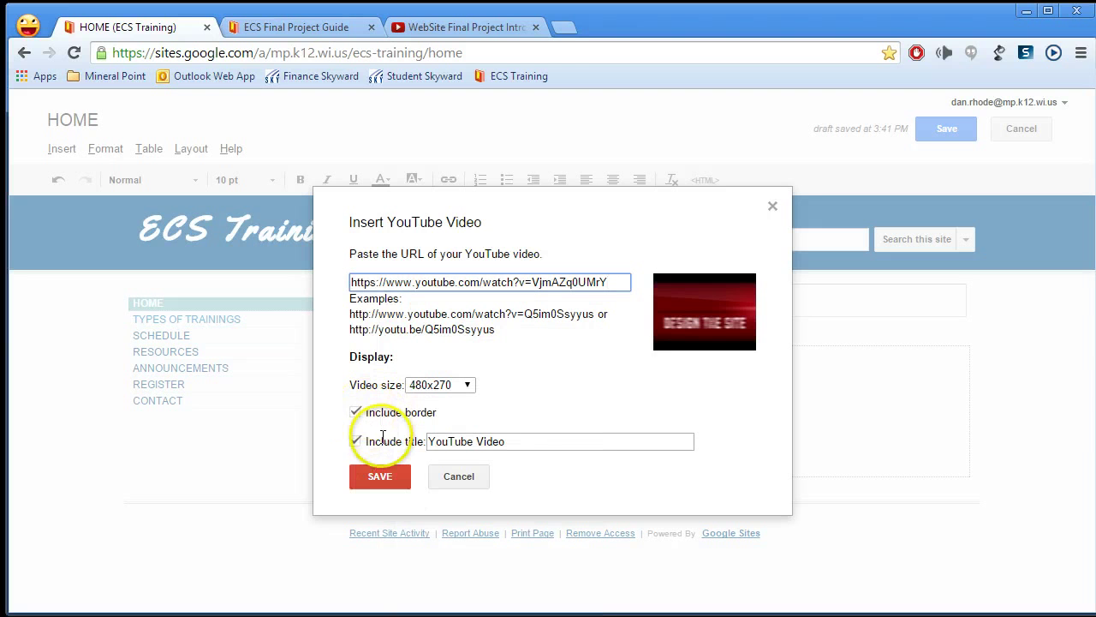
Title the YouTube video "Project Video" and insert it into the page
{"action": "left_click", "coordinate": [521, 441]}
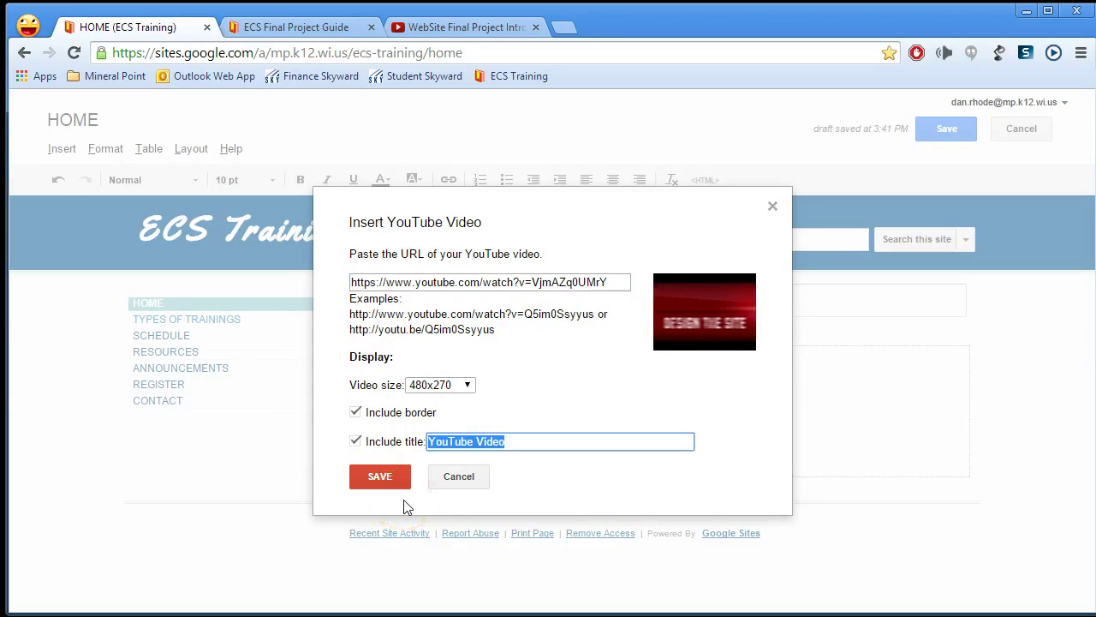
{"action": "type", "text": "Porject"}
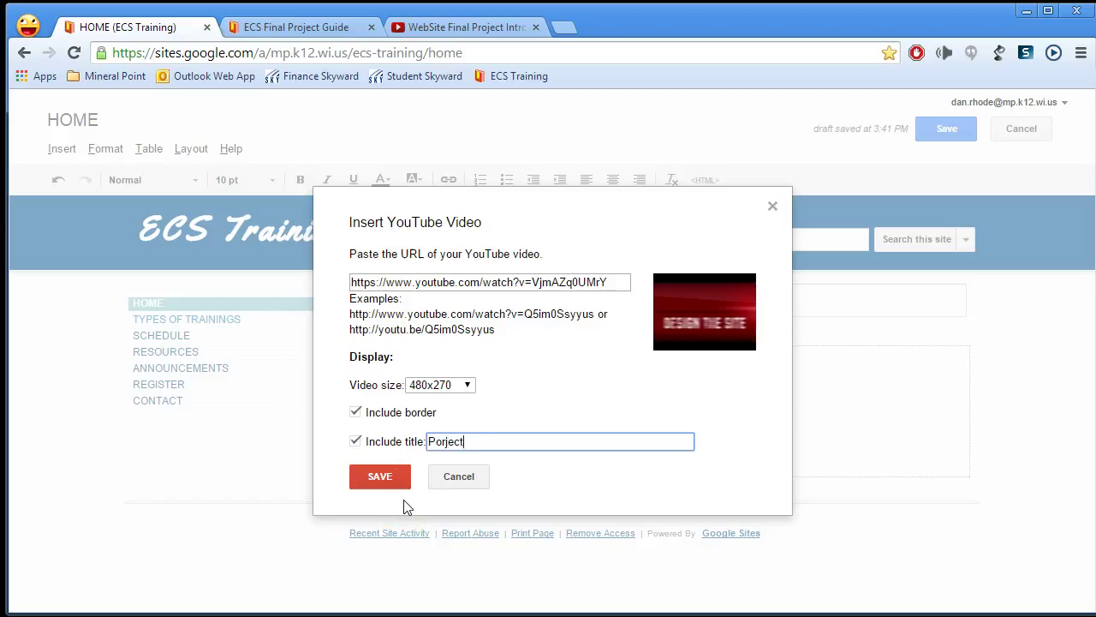
{"action": "type", "text": " V"}
{"action": "key", "text": "BackSpace"}
{"action": "key", "text": "BackSpace"}
{"action": "key", "text": "BackSpace"}
{"action": "key", "text": "BackSpace"}
{"action": "key", "text": "BackSpace"}
{"action": "key", "text": "BackSpace"}
{"action": "key", "text": "BackSpace"}
{"action": "type", "text": "ro"}
{"action": "left_click", "coordinate": [401, 477]}
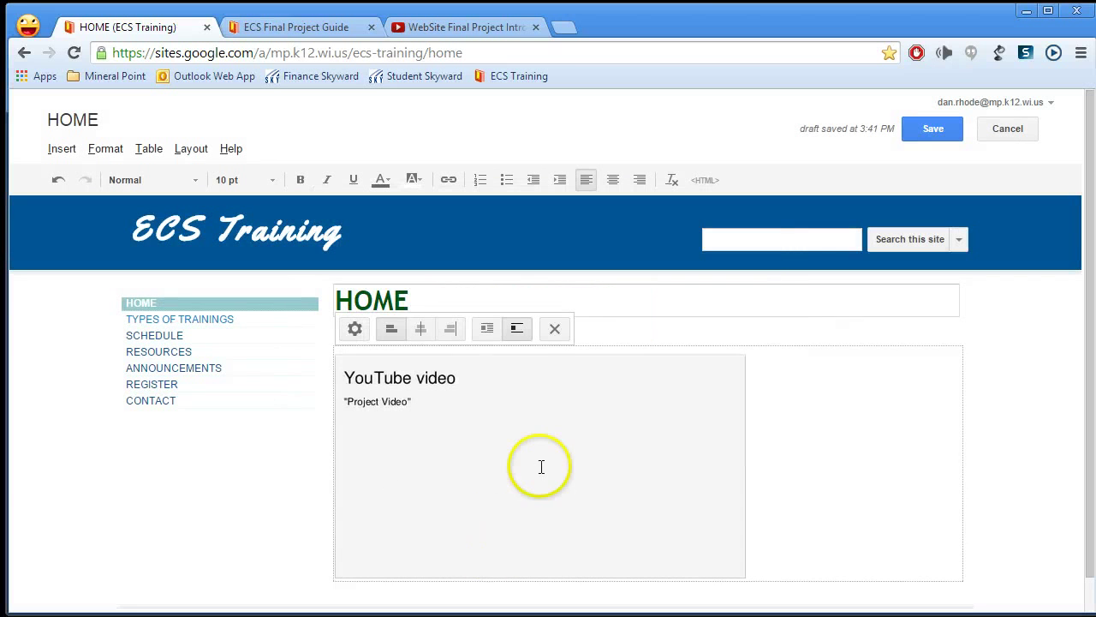
Centre the Project Video on the page, save the page and check the published result
{"action": "left_click", "coordinate": [420, 330]}
{"action": "left_click", "coordinate": [881, 457]}
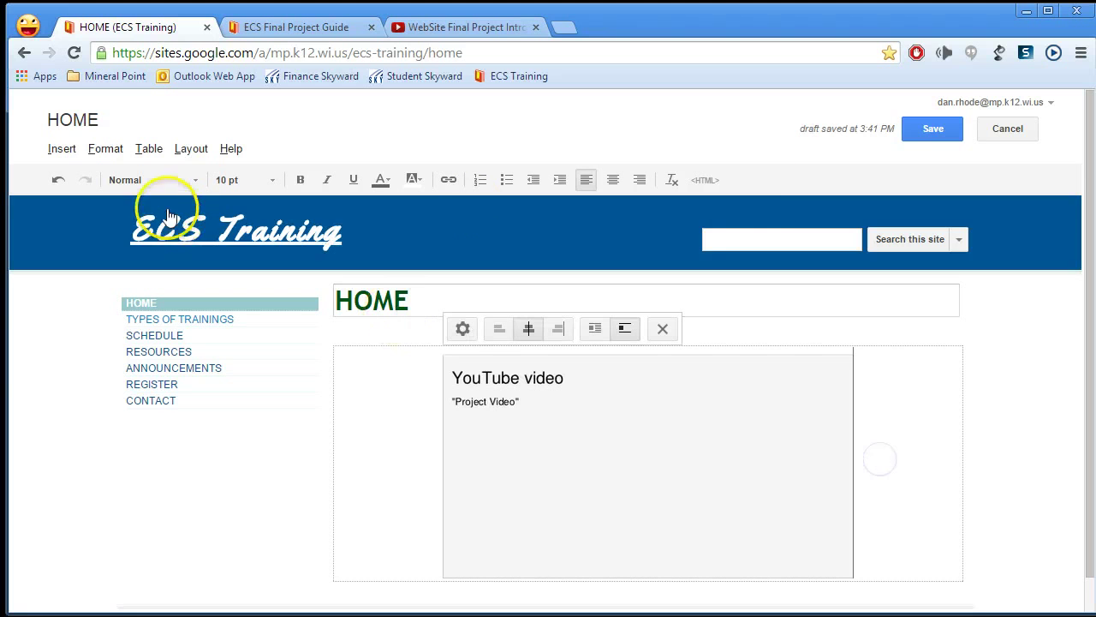
{"action": "left_click", "coordinate": [932, 129]}
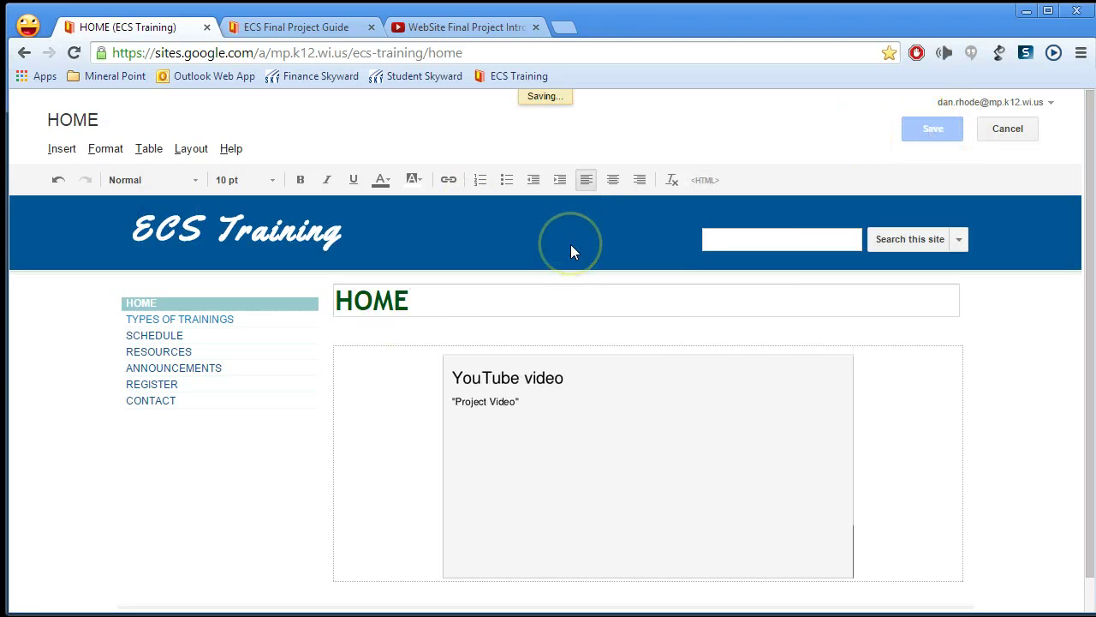
{"action": "scroll", "coordinate": [556, 411], "scroll_direction": "down", "scroll_amount": 1}
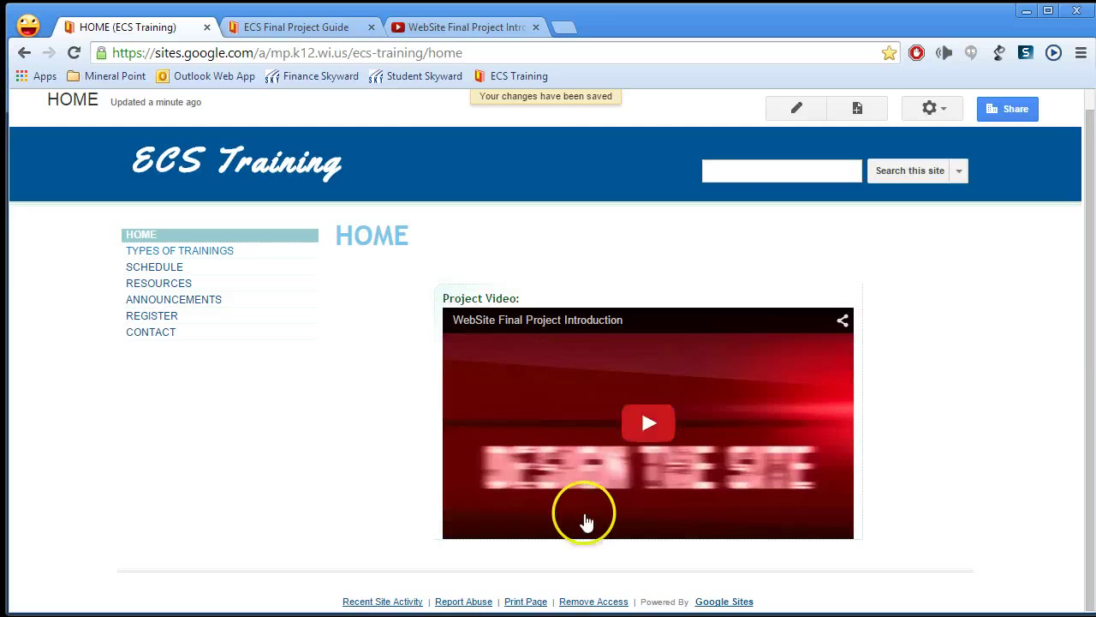
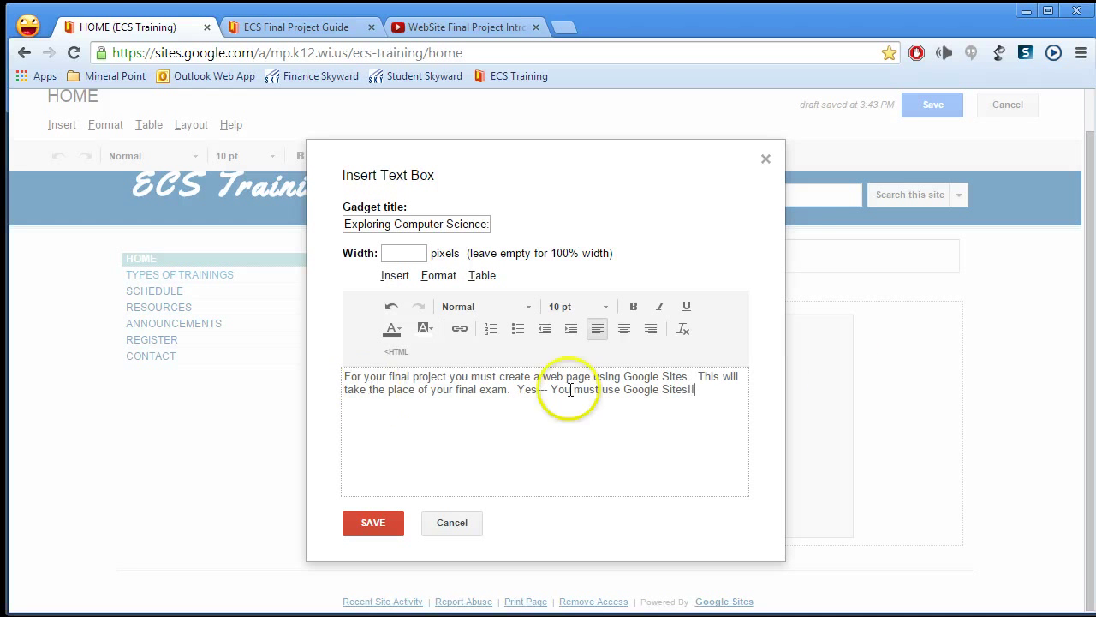
Format the final project paragraph in the text box as centred, bold, red 16 pt Verdana
{"action": "triple_click", "coordinate": [510, 391]}
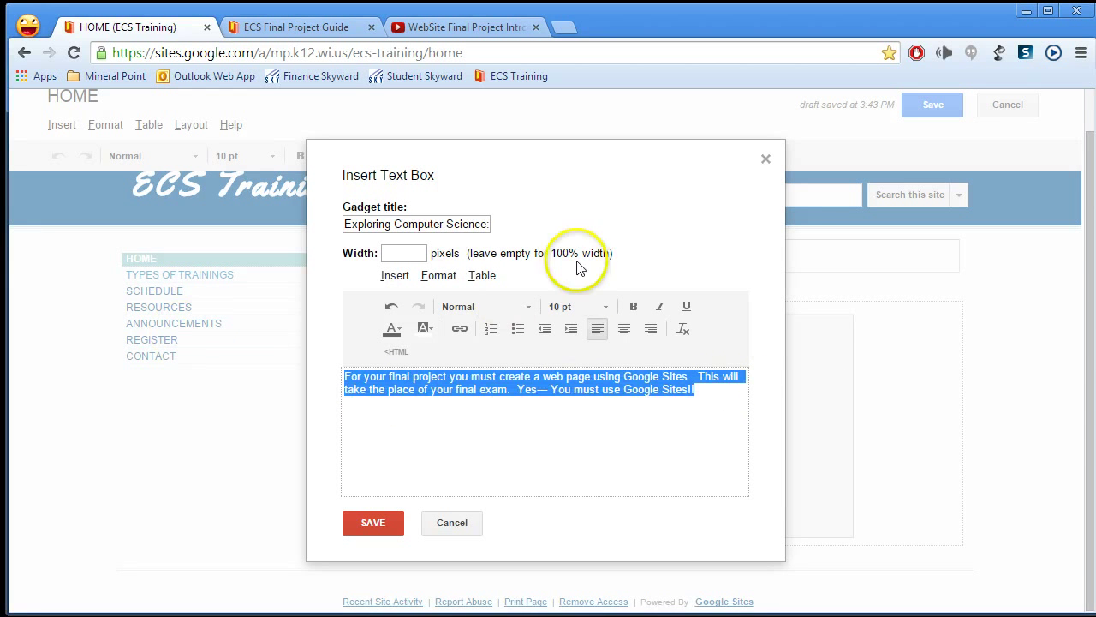
{"action": "left_click", "coordinate": [607, 304]}
{"action": "left_click", "coordinate": [599, 403]}
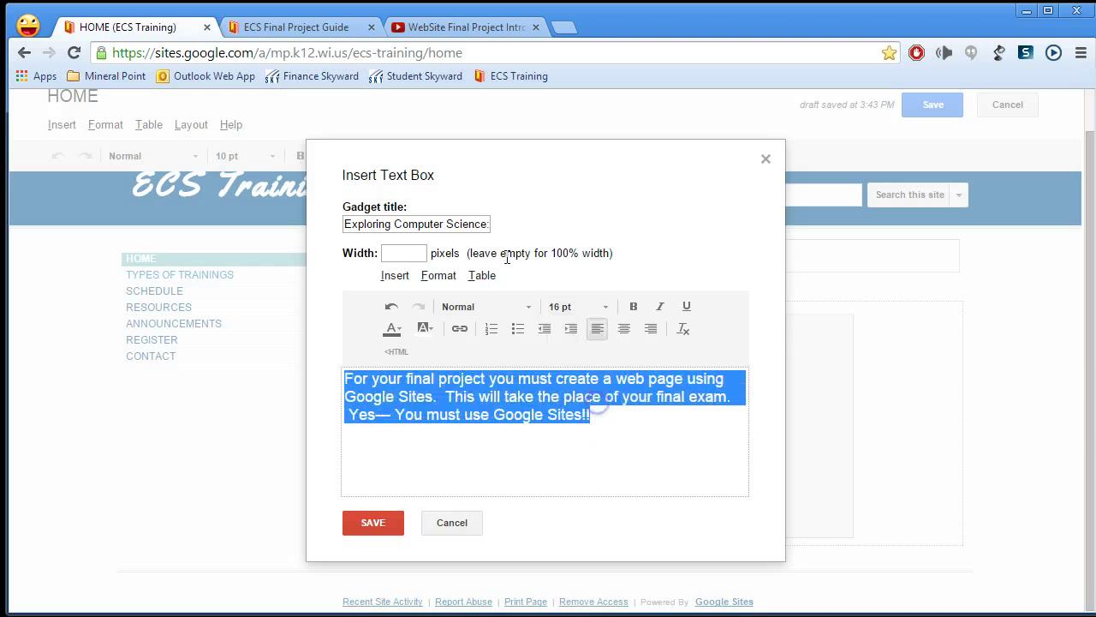
{"action": "left_click", "coordinate": [407, 337]}
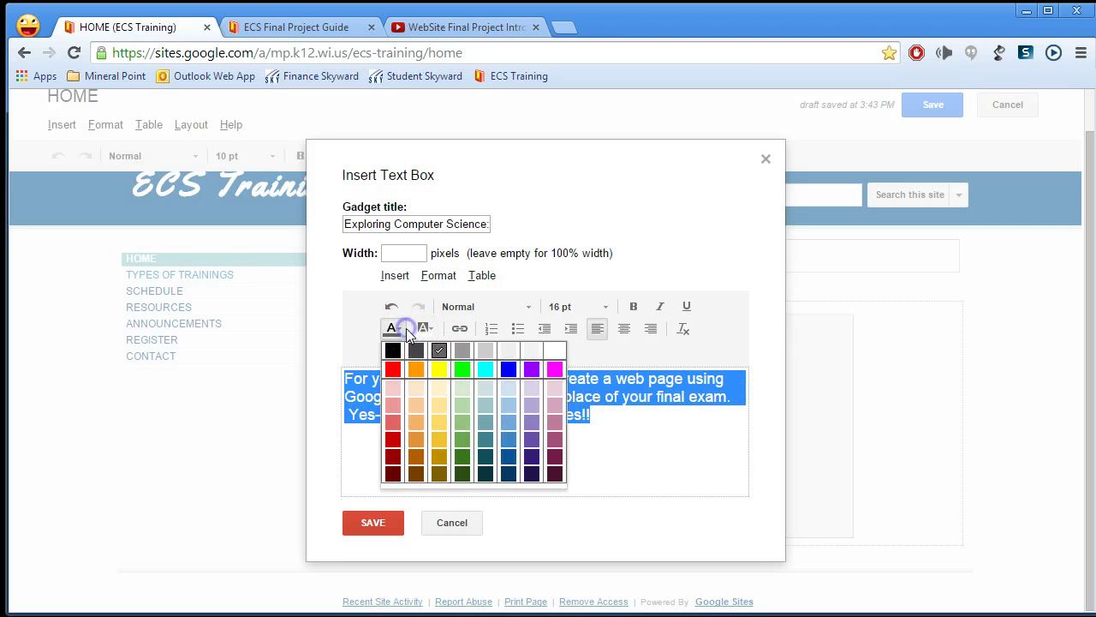
{"action": "left_click", "coordinate": [392, 369]}
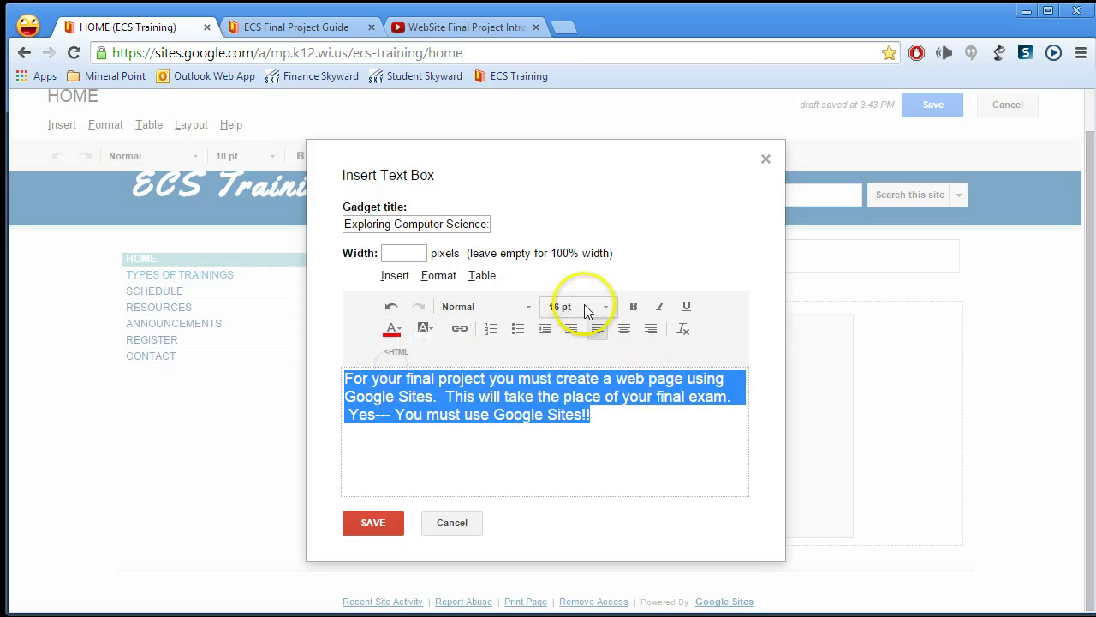
{"action": "left_click", "coordinate": [634, 307]}
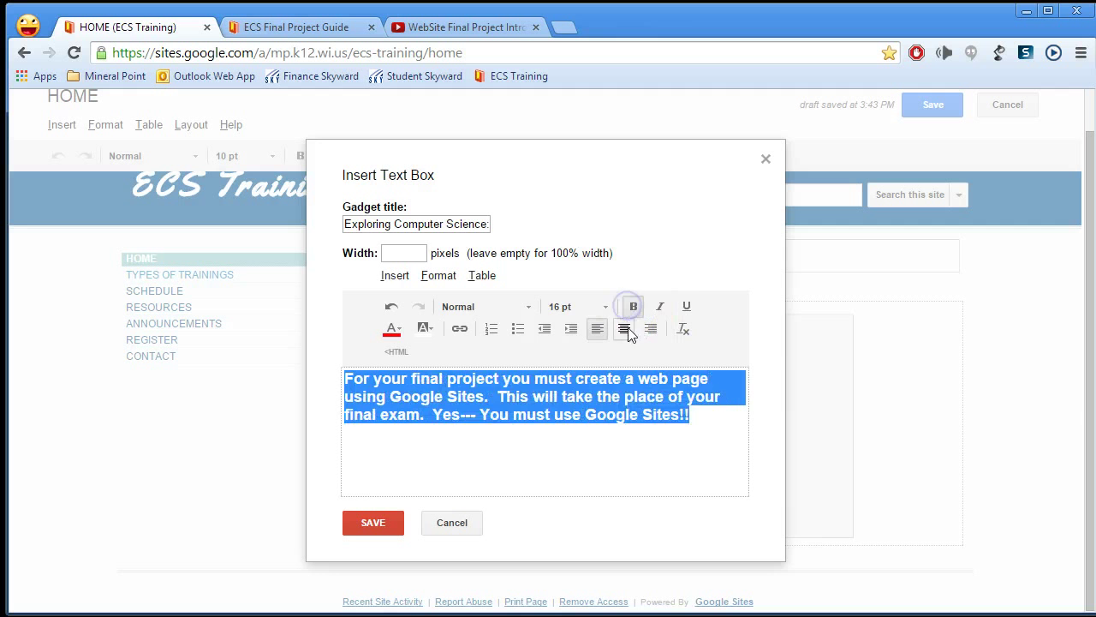
{"action": "left_click", "coordinate": [624, 329]}
{"action": "left_click", "coordinate": [529, 314]}
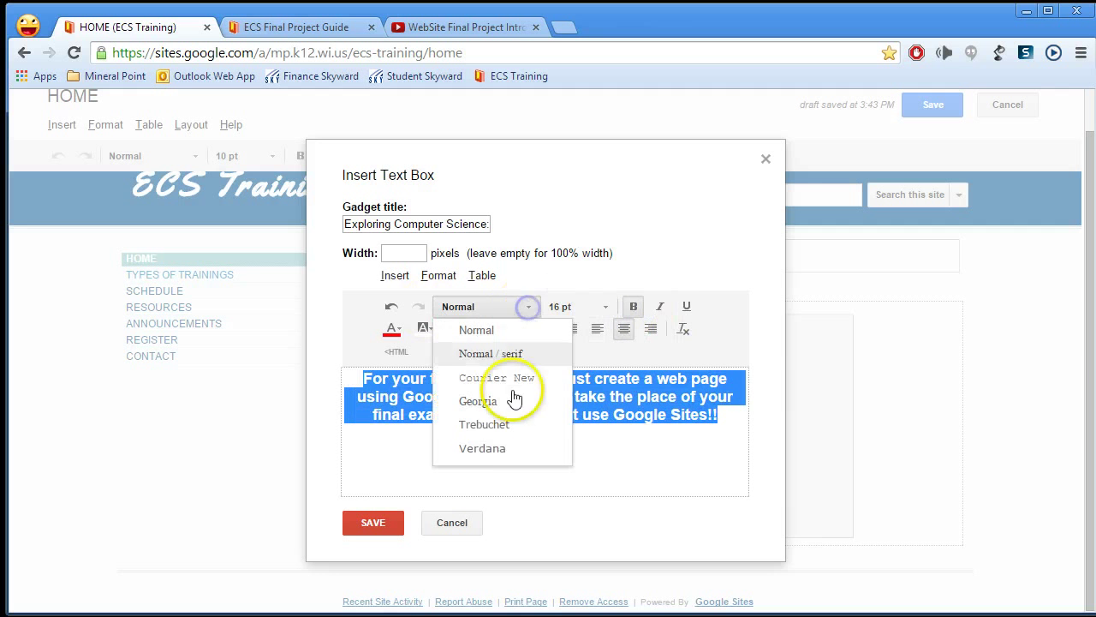
{"action": "left_click", "coordinate": [502, 446]}
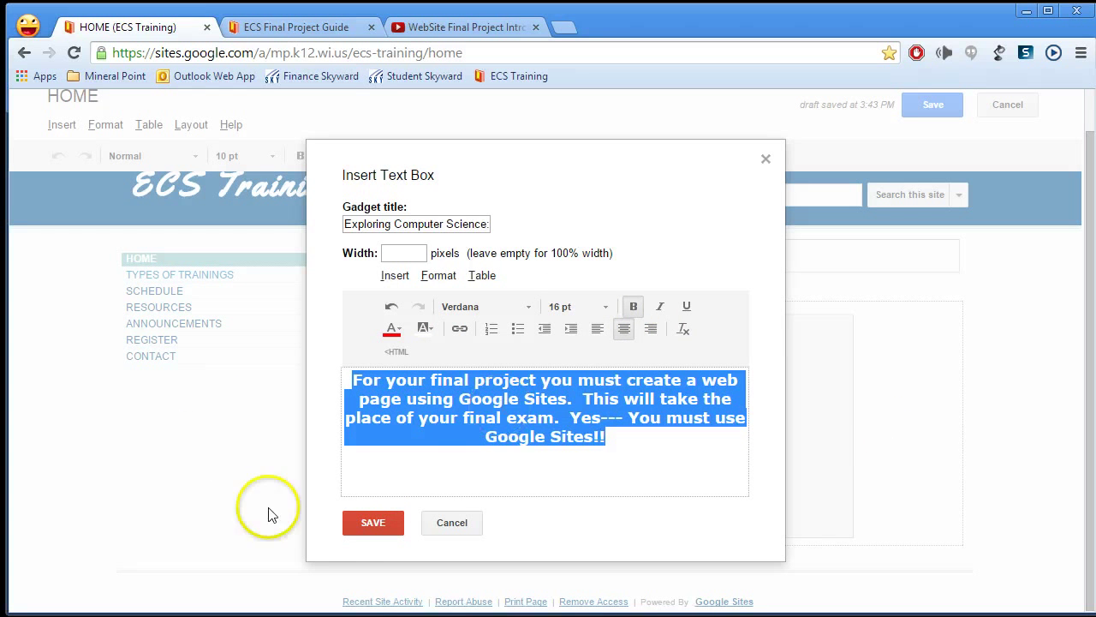
Insert the Exploring Computer Science text box, save the home page and look over the result
{"action": "left_click", "coordinate": [368, 522]}
{"action": "left_click", "coordinate": [810, 431]}
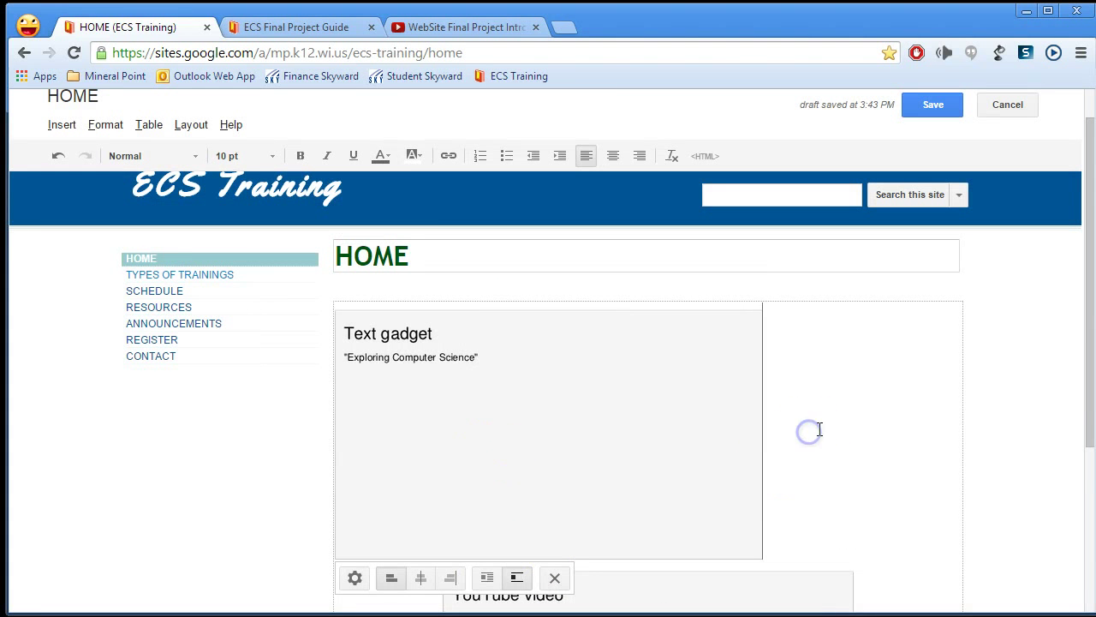
{"action": "left_click", "coordinate": [947, 106]}
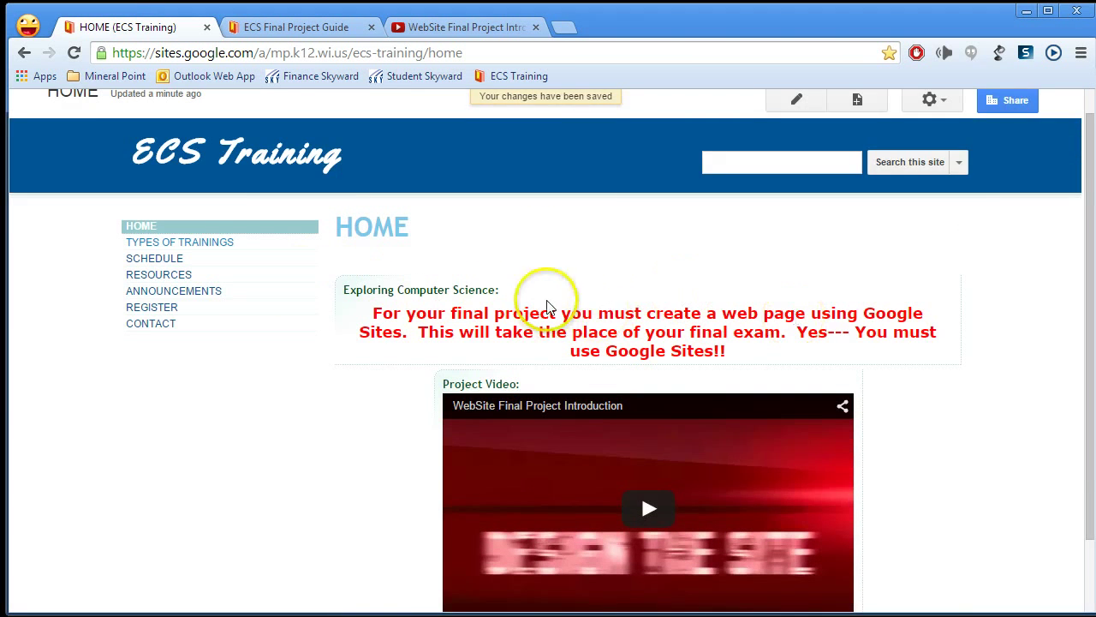
{"action": "scroll", "coordinate": [557, 326], "scroll_direction": "down", "scroll_amount": 1}
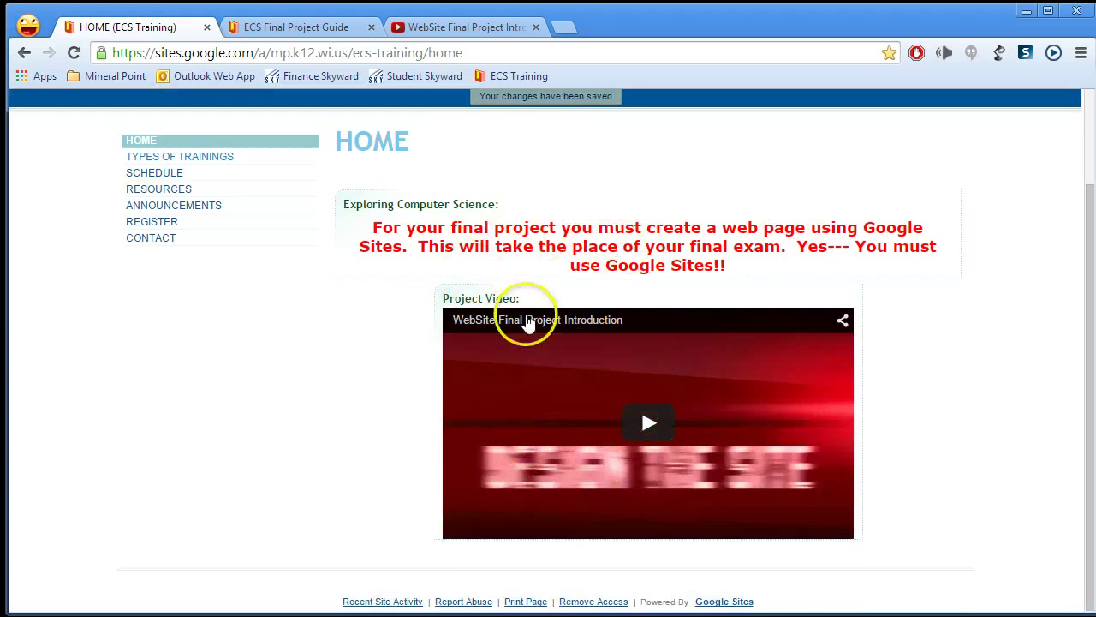
{"action": "scroll", "coordinate": [587, 184], "scroll_direction": "up", "scroll_amount": 2}
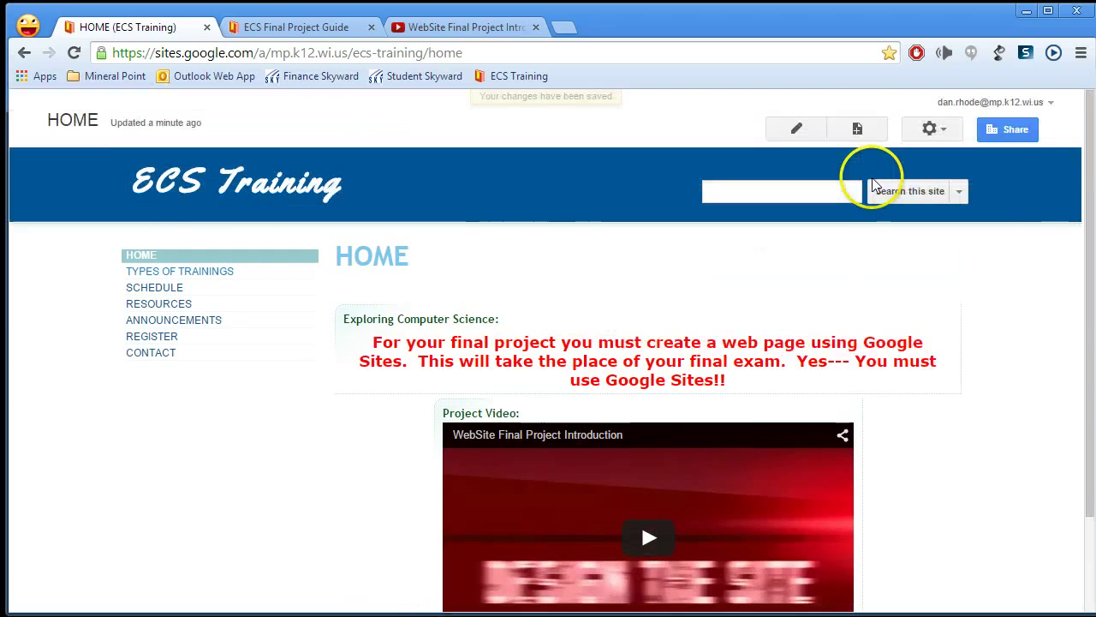
Reopen the home page for editing, move the Exploring Computer Science text box below the Project Video and save the page
{"action": "left_click", "coordinate": [779, 127]}
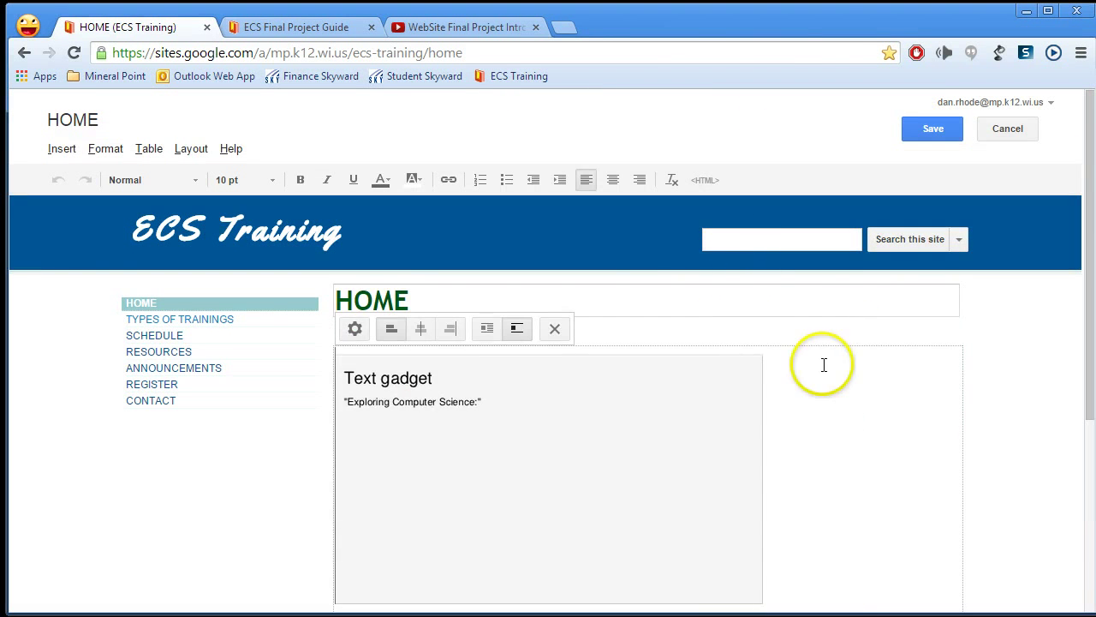
{"action": "scroll", "coordinate": [805, 362], "scroll_direction": "down", "scroll_amount": 5}
{"action": "left_click", "coordinate": [712, 265]}
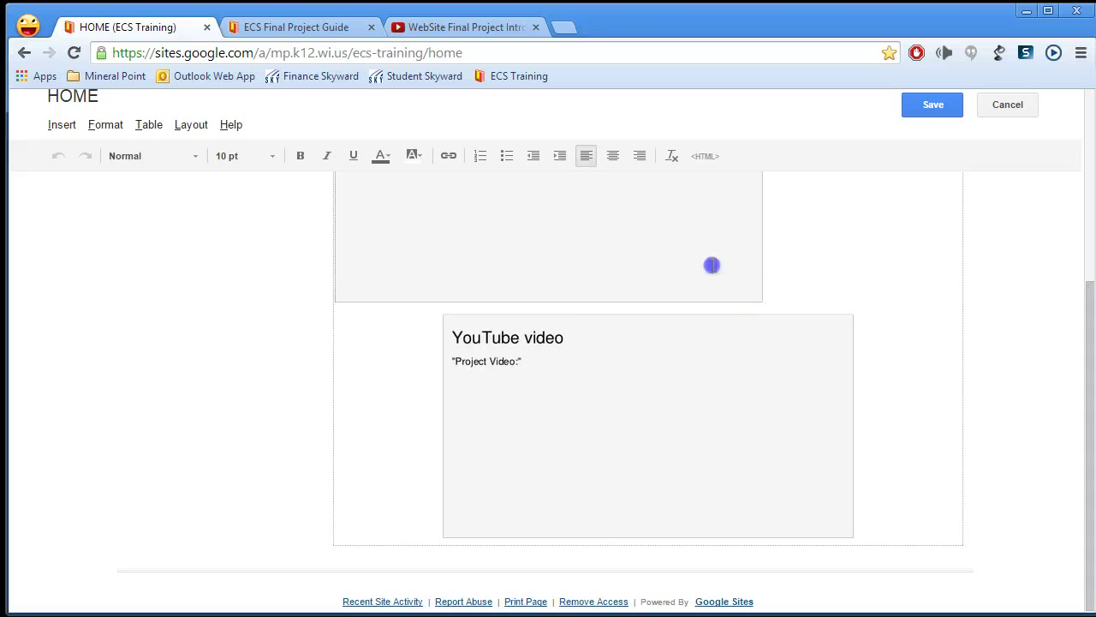
{"action": "left_click", "coordinate": [536, 251]}
{"action": "mouse_move", "coordinate": [537, 251]}
{"action": "left_mouse_down"}
{"action": "mouse_move", "coordinate": [643, 372]}
{"action": "mouse_move", "coordinate": [714, 500]}
{"action": "mouse_move", "coordinate": [900, 519]}
{"action": "mouse_move", "coordinate": [887, 517]}
{"action": "left_mouse_up"}
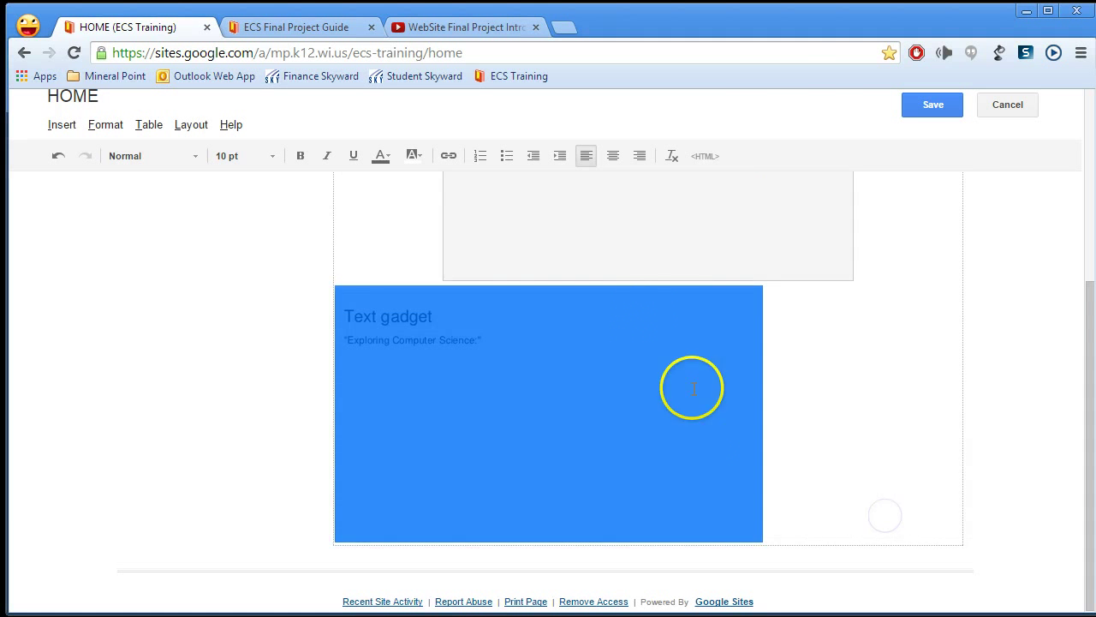
{"action": "left_click", "coordinate": [916, 103]}
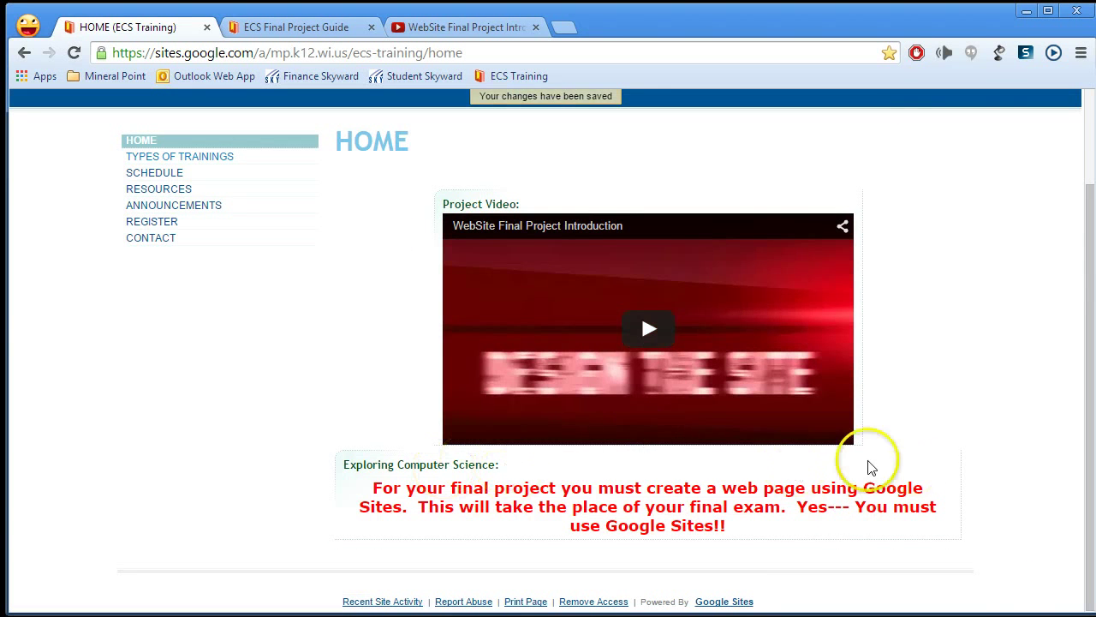
Preview the home page as a viewer and look it over from top to bottom
{"action": "scroll", "coordinate": [832, 300], "scroll_direction": "up", "scroll_amount": 3}
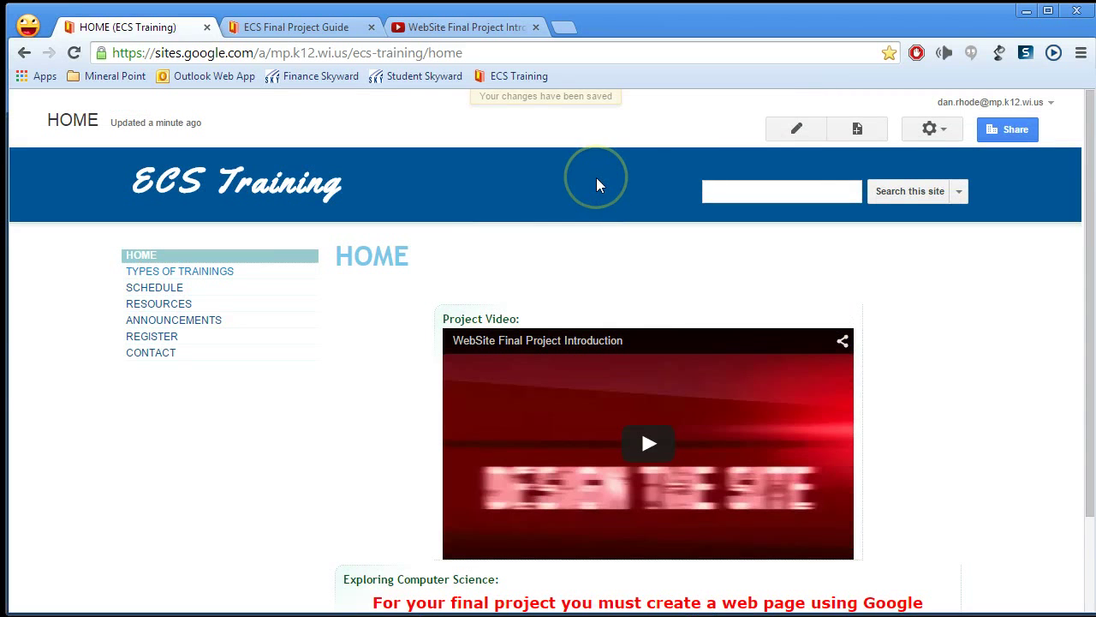
{"action": "left_click", "coordinate": [934, 129]}
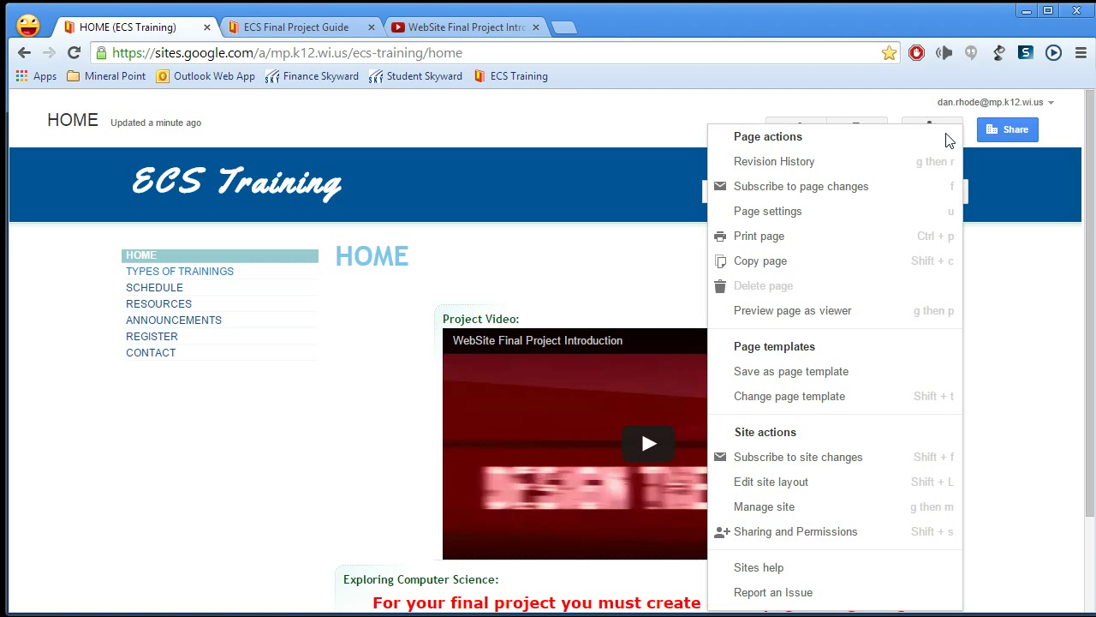
{"action": "left_click", "coordinate": [934, 146]}
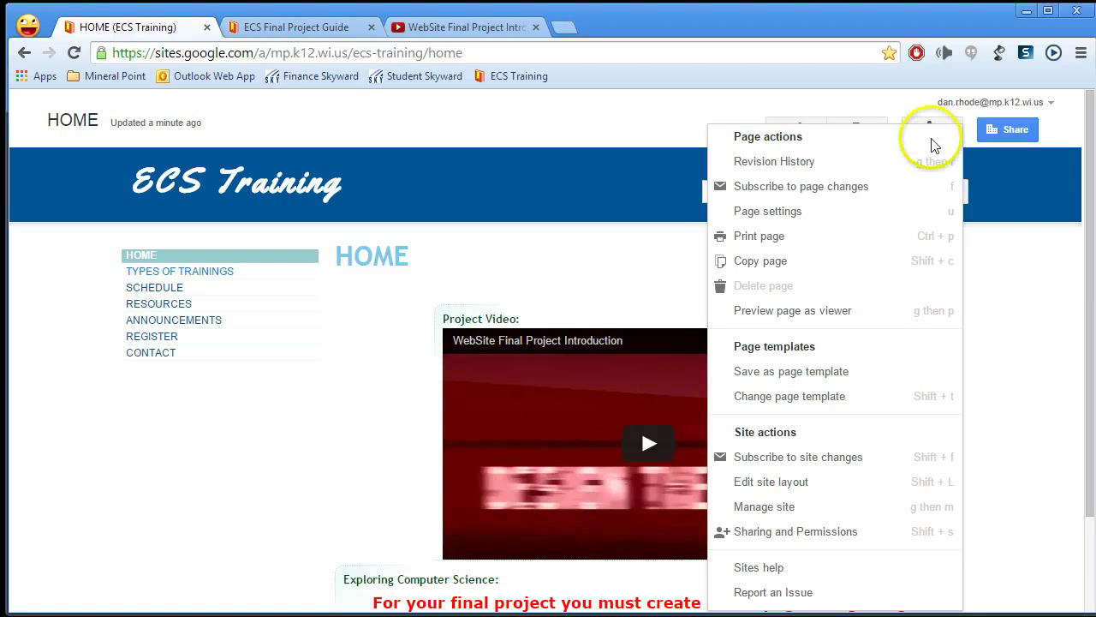
{"action": "left_click", "coordinate": [865, 325]}
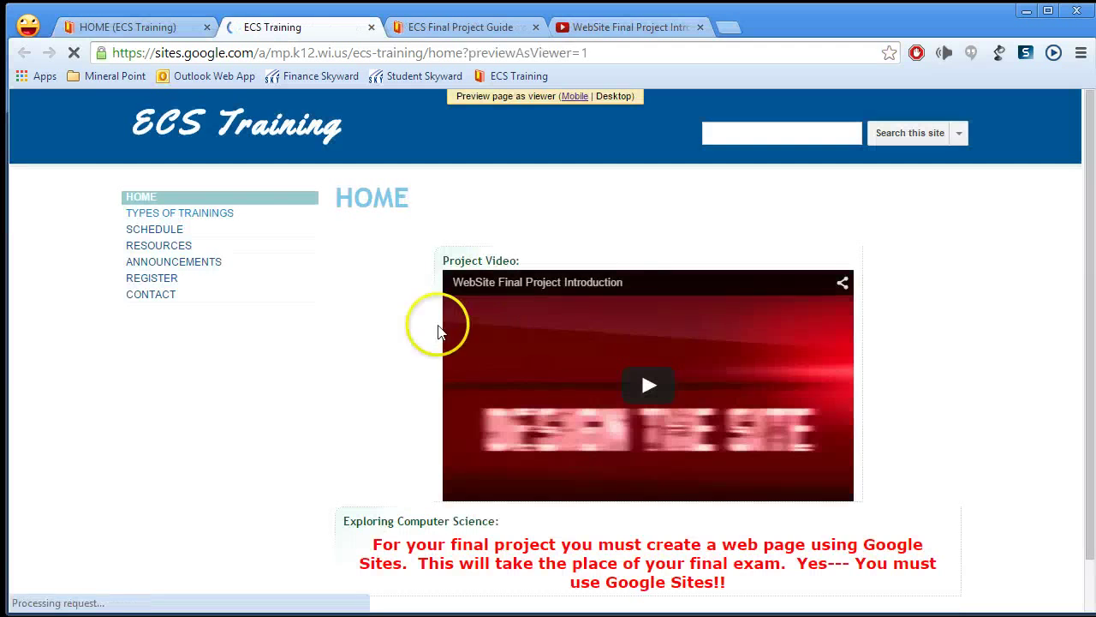
{"action": "scroll", "coordinate": [420, 258], "scroll_direction": "down", "scroll_amount": 2}
{"action": "scroll", "coordinate": [420, 259], "scroll_direction": "up", "scroll_amount": 2}
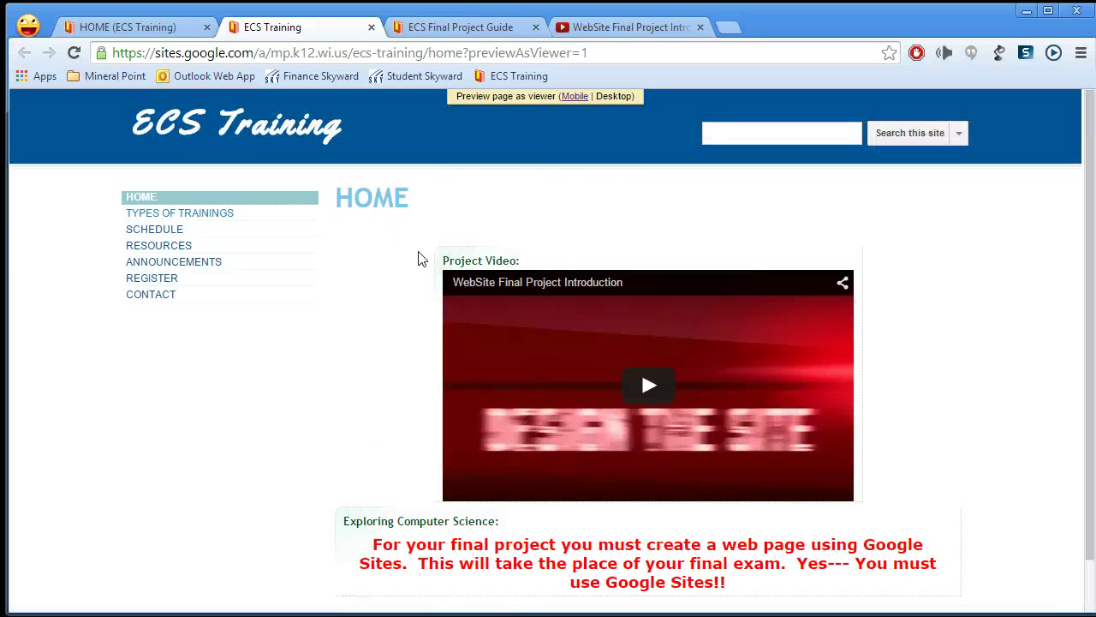
Switch the viewer preview to the mobile version and look through the whole page
{"action": "left_click", "coordinate": [575, 97]}
{"action": "scroll", "coordinate": [624, 306], "scroll_direction": "down", "scroll_amount": 5}
{"action": "scroll", "coordinate": [621, 304], "scroll_direction": "up", "scroll_amount": 5}
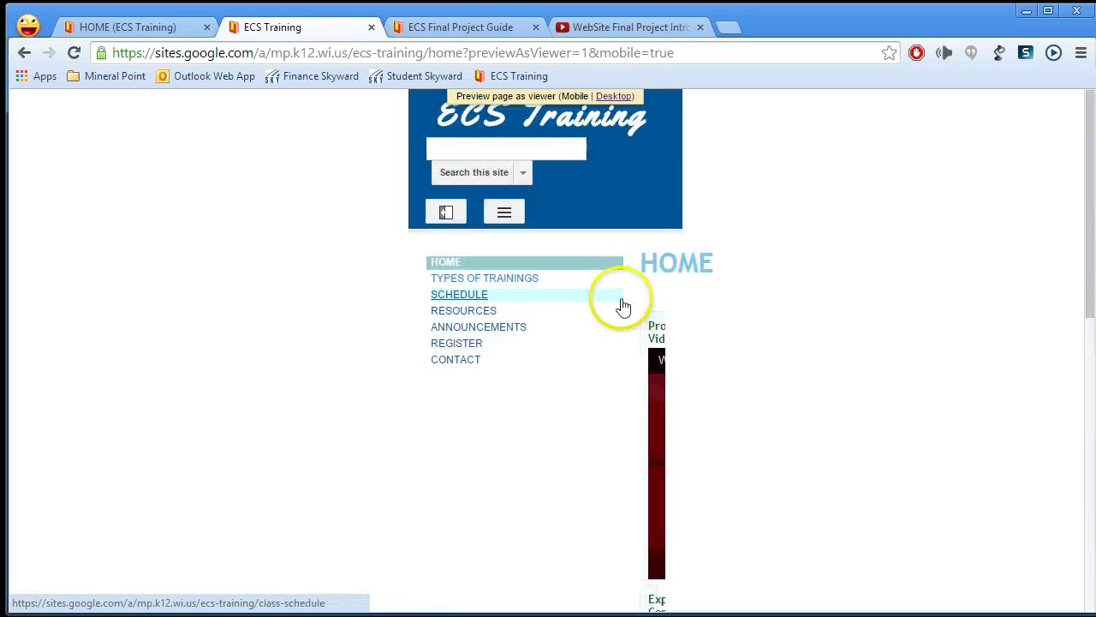
Look over the mobile preview again, switch it back to the desktop version and close the viewer preview
{"action": "scroll", "coordinate": [622, 304], "scroll_direction": "down", "scroll_amount": 5}
{"action": "scroll", "coordinate": [622, 304], "scroll_direction": "up", "scroll_amount": 5}
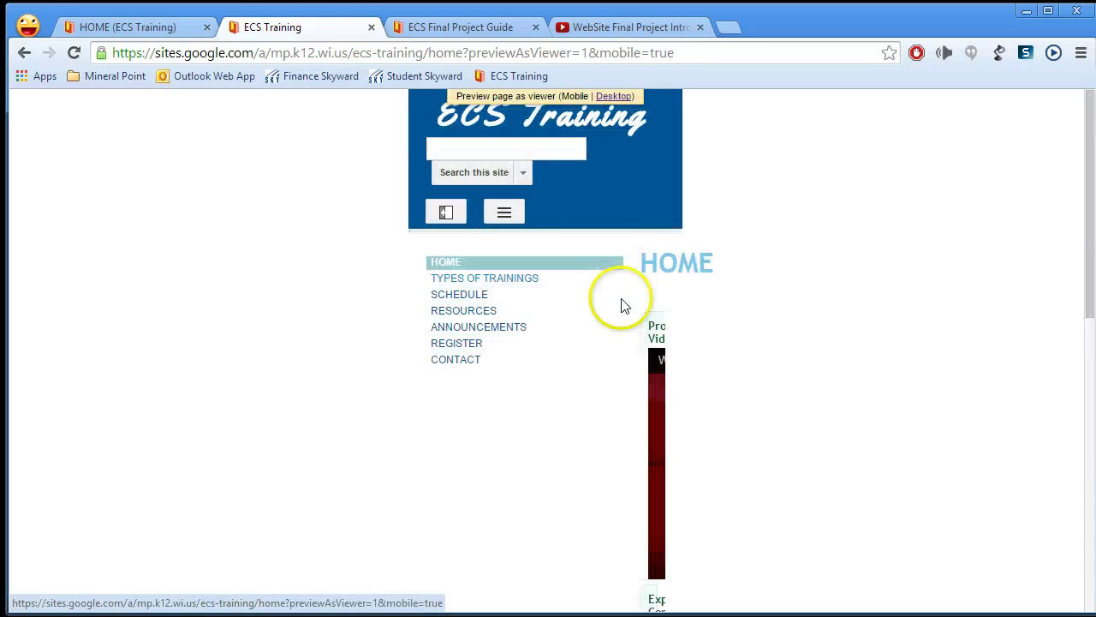
{"action": "left_click", "coordinate": [621, 96]}
{"action": "scroll", "coordinate": [529, 248], "scroll_direction": "up", "scroll_amount": 1}
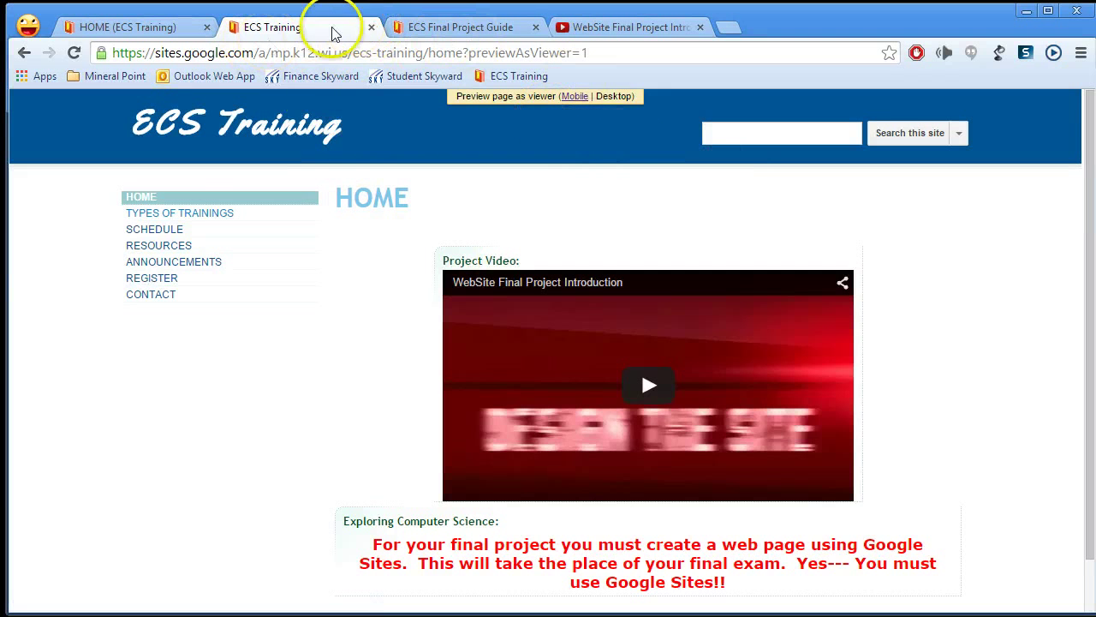
{"action": "left_click", "coordinate": [370, 28]}
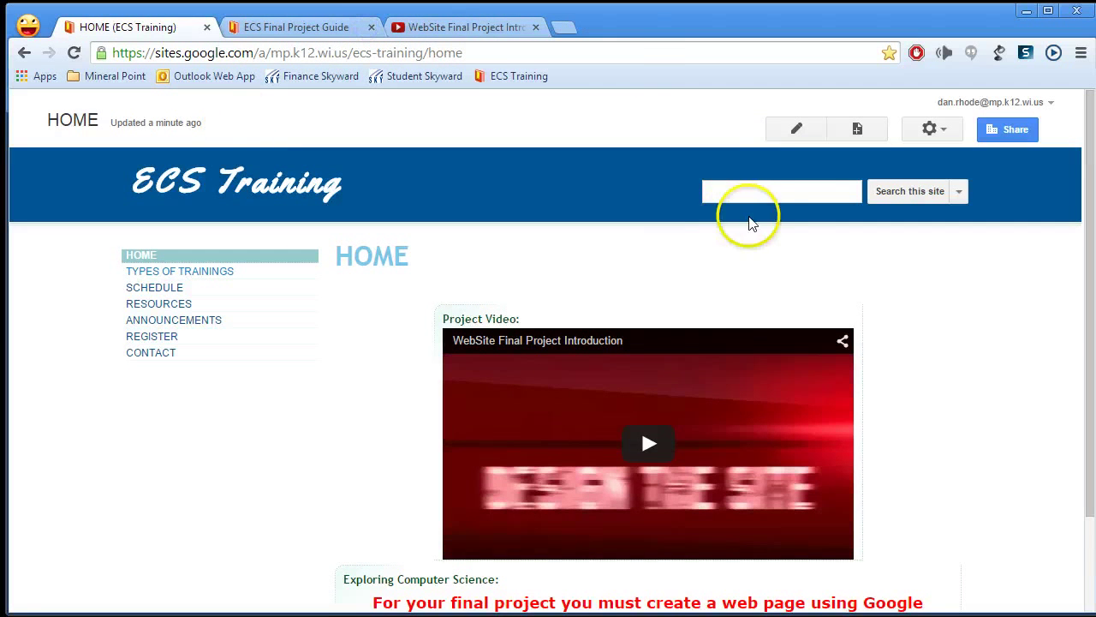
{"action": "left_click", "coordinate": [955, 130]}
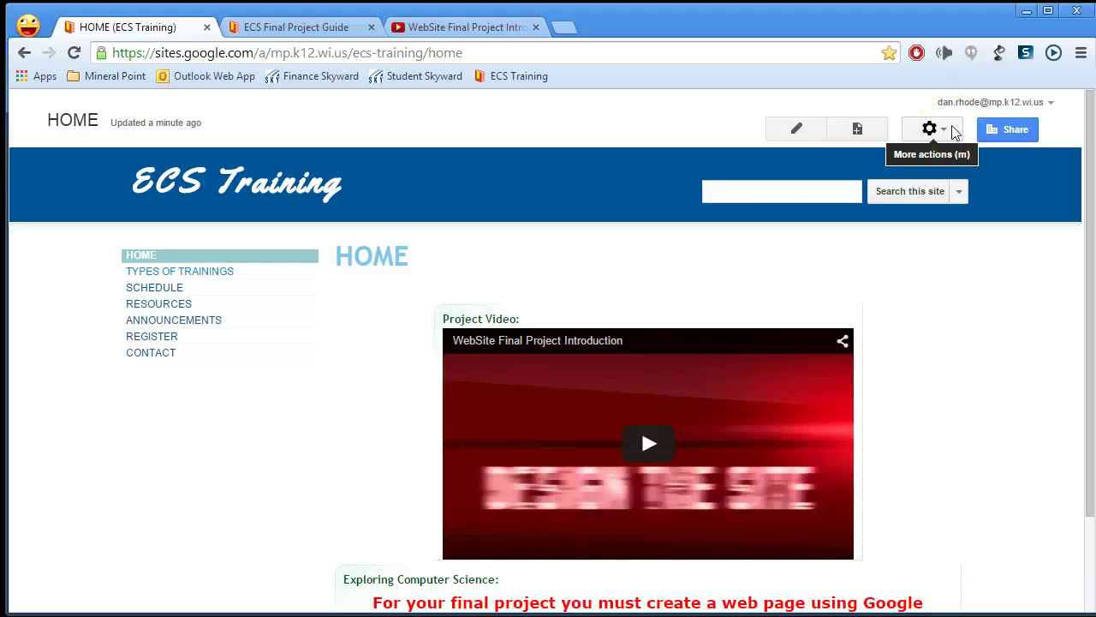
{"action": "left_click", "coordinate": [955, 130]}
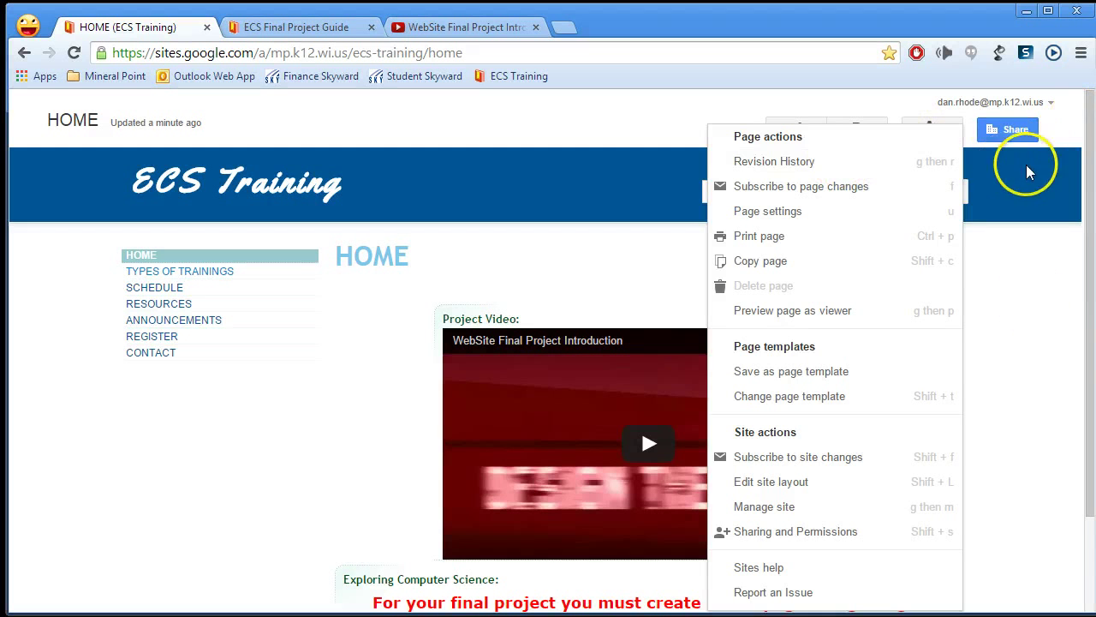
{"action": "left_click", "coordinate": [1043, 302]}
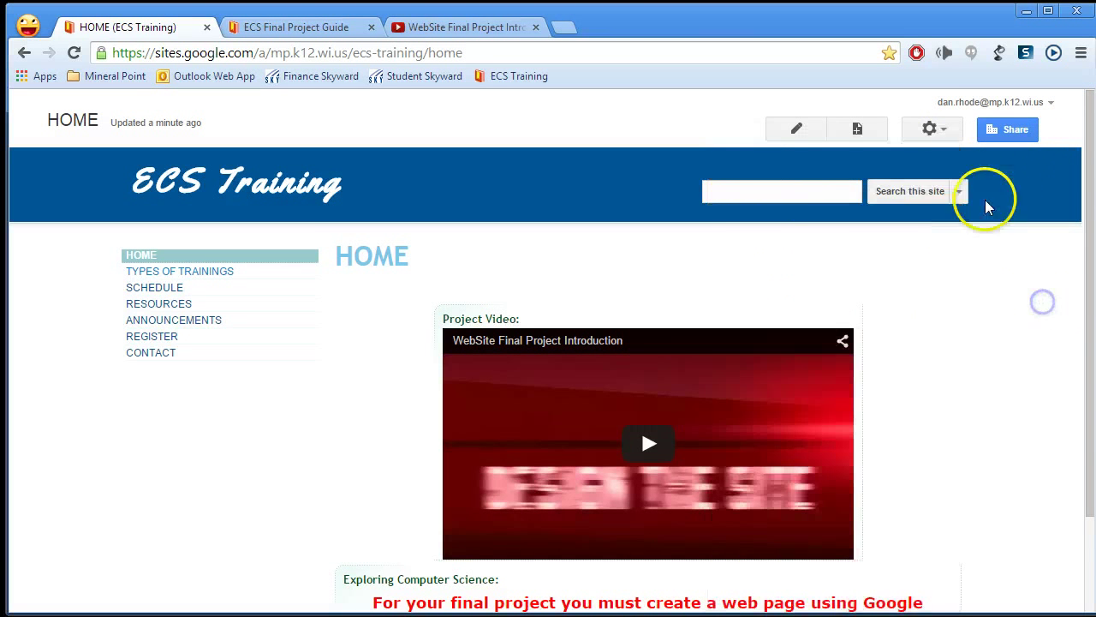
Open the home page's revision history, look through the older versions and return to the most recent ones
{"action": "left_click", "coordinate": [942, 129]}
{"action": "left_click", "coordinate": [801, 163]}
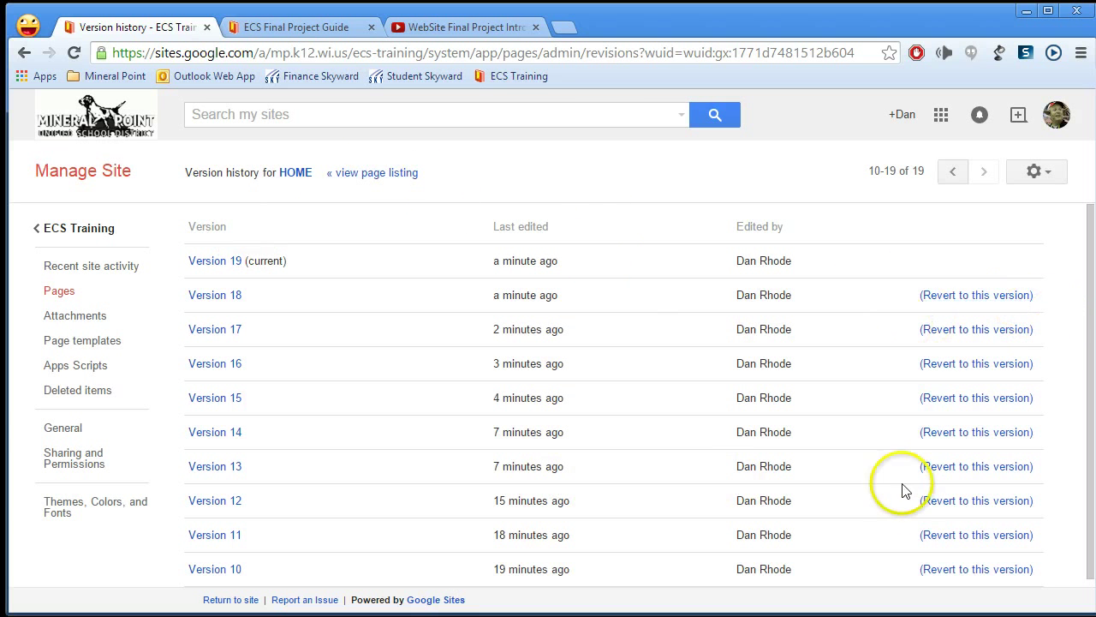
{"action": "scroll", "coordinate": [754, 506], "scroll_direction": "down", "scroll_amount": 1}
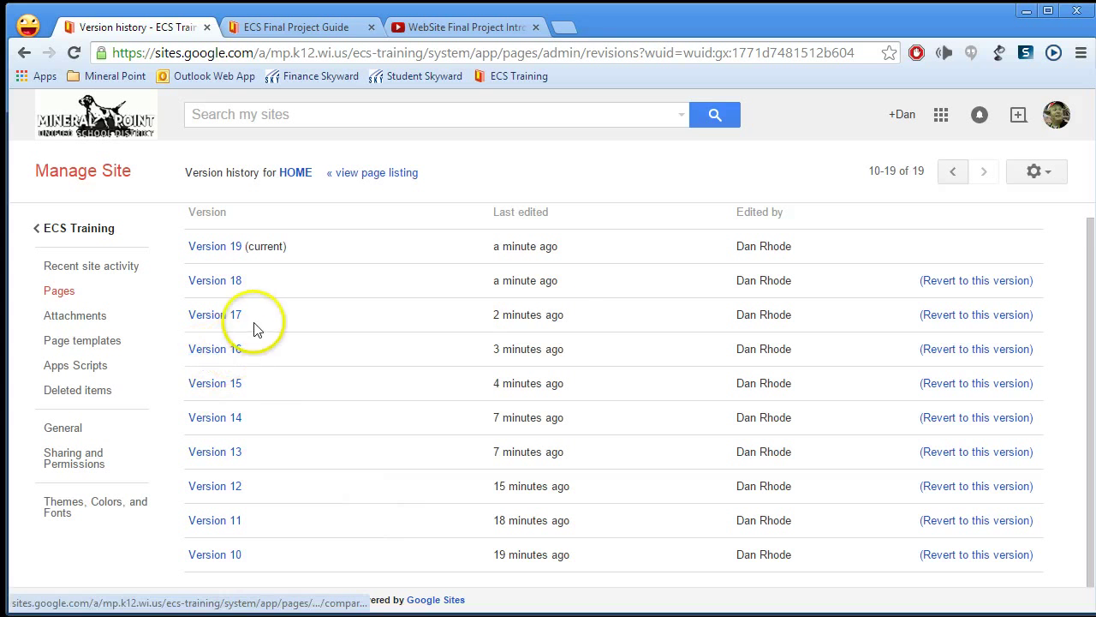
{"action": "left_click", "coordinate": [947, 172]}
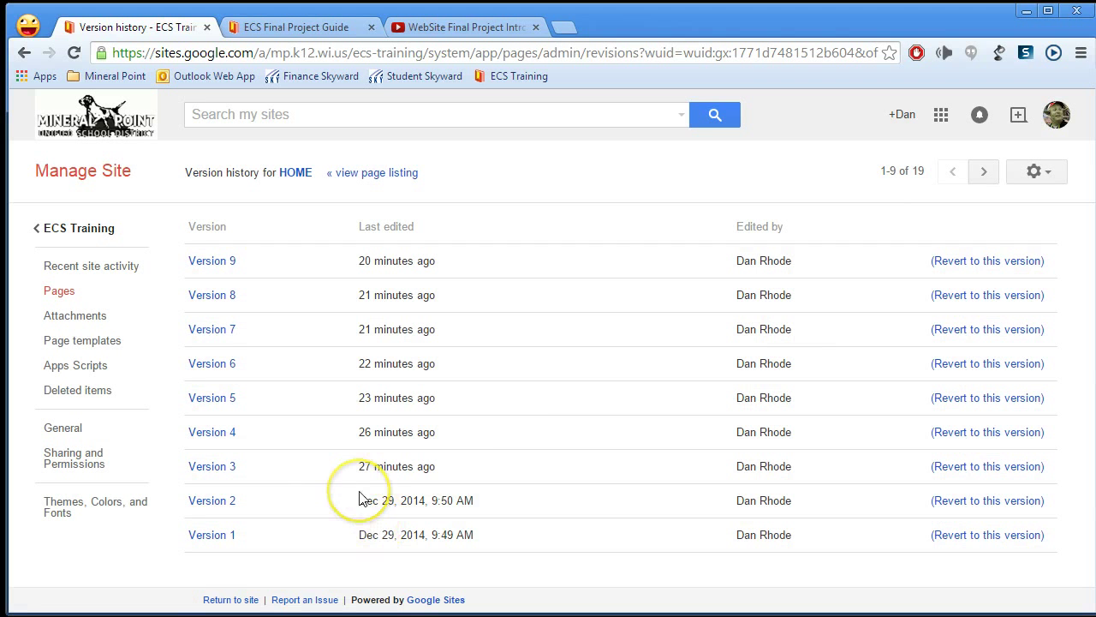
{"action": "left_click", "coordinate": [984, 173]}
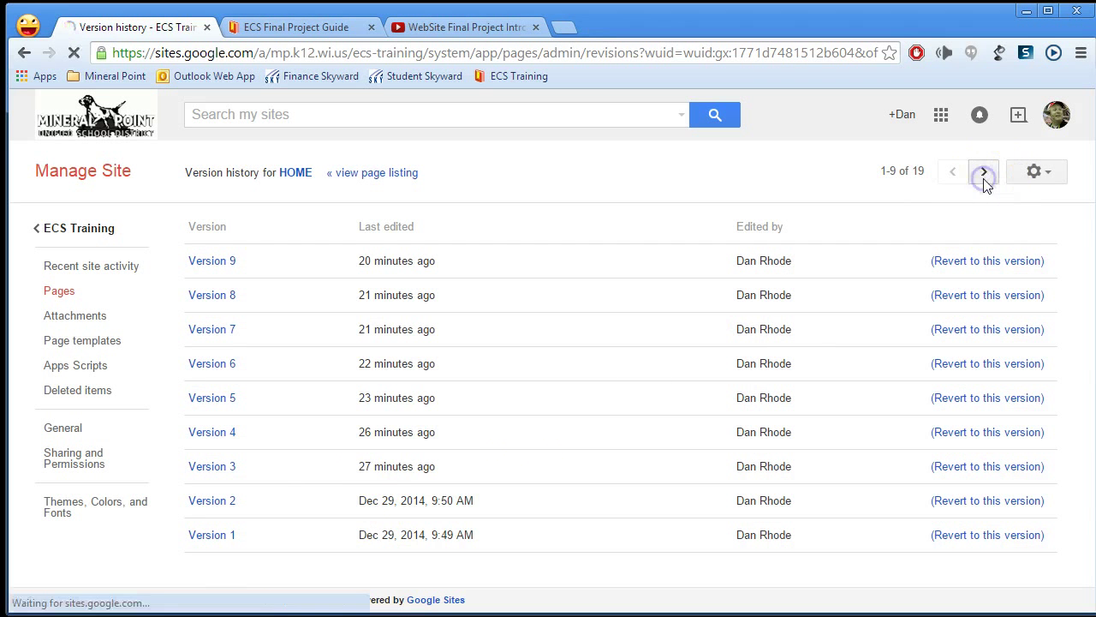